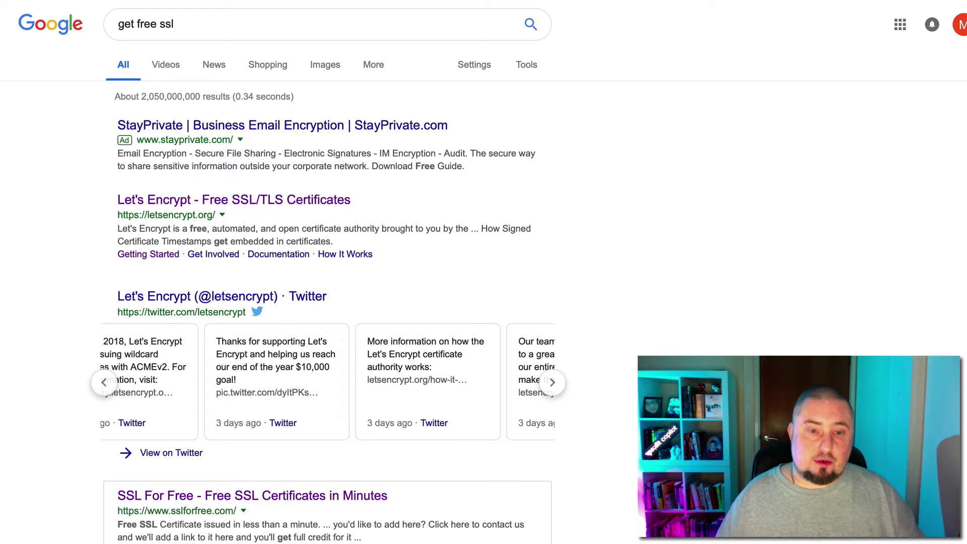
- Scroll up and down through the Google results for free SSL certificates
{"action": "scroll", "coordinate": [599, 356], "scroll_direction": "down", "scroll_amount": 8}
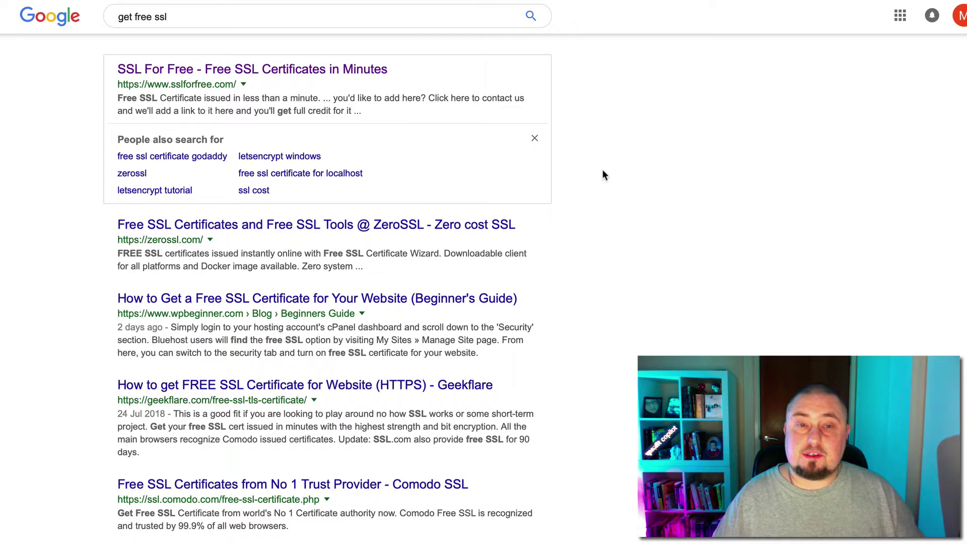
{"action": "scroll", "coordinate": [602, 171], "scroll_direction": "up", "scroll_amount": 8}
{"action": "scroll", "coordinate": [681, 242], "scroll_direction": "up", "scroll_amount": 1}
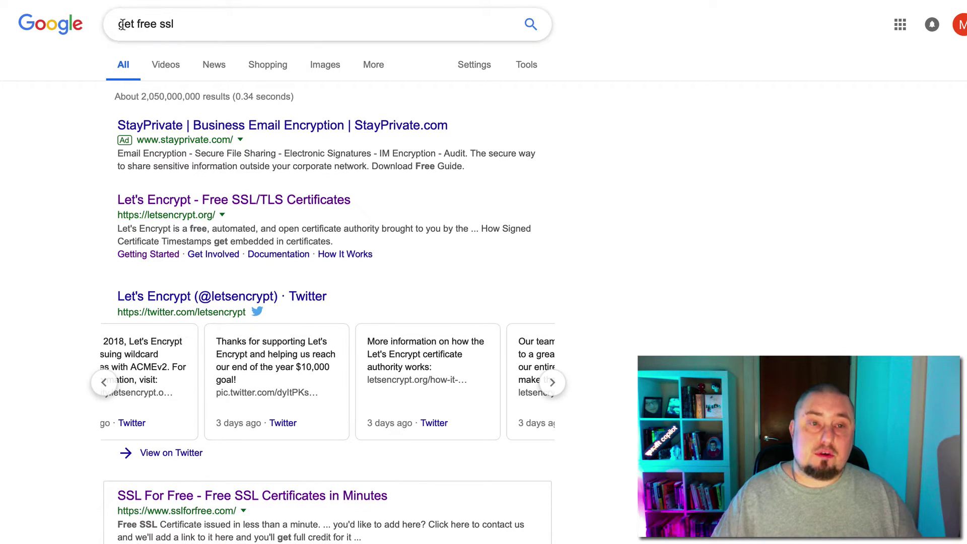
{"action": "scroll", "coordinate": [322, 201], "scroll_direction": "down", "scroll_amount": 1}
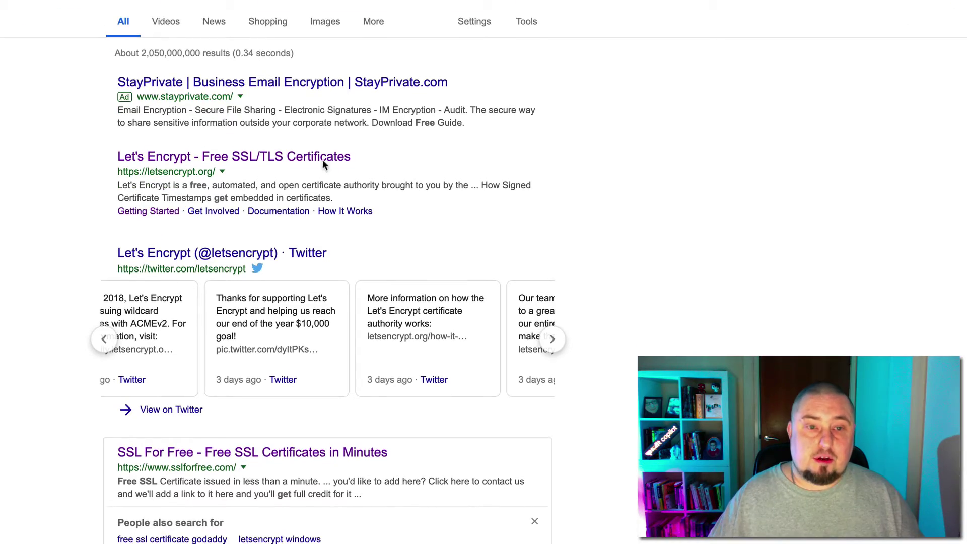
{"action": "scroll", "coordinate": [327, 272], "scroll_direction": "down", "scroll_amount": 15}
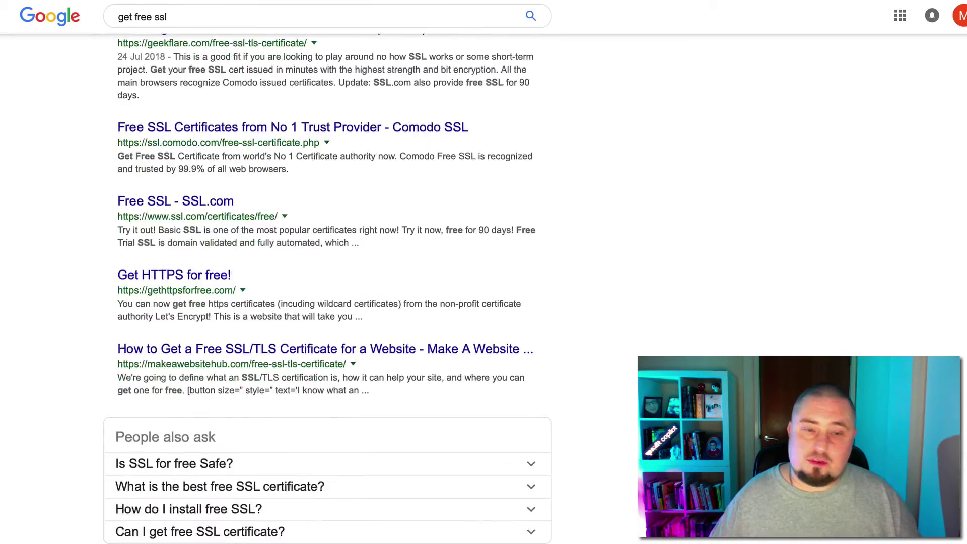
{"action": "scroll", "coordinate": [327, 272], "scroll_direction": "up", "scroll_amount": 5}
{"action": "scroll", "coordinate": [328, 227], "scroll_direction": "up", "scroll_amount": 12}
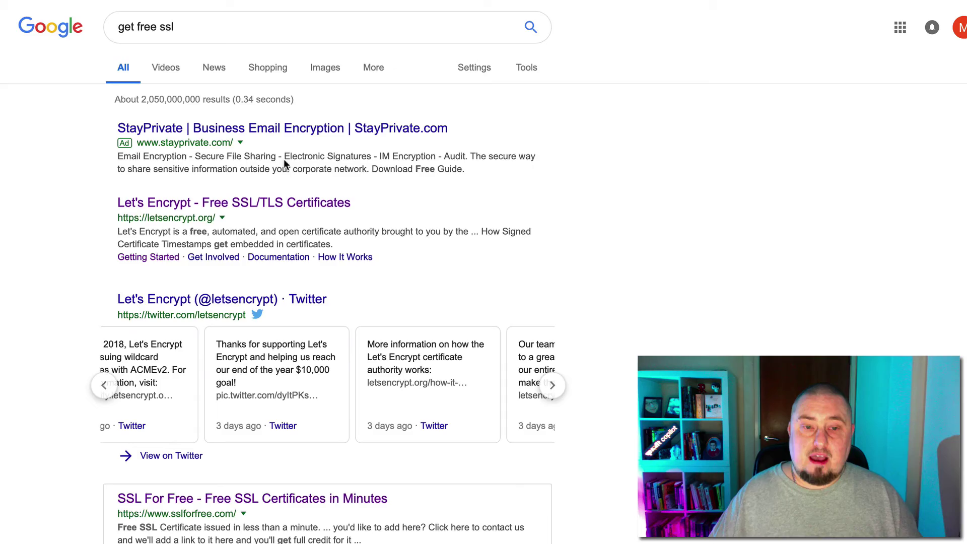
{"action": "scroll", "coordinate": [649, 302], "scroll_direction": "down", "scroll_amount": 18}
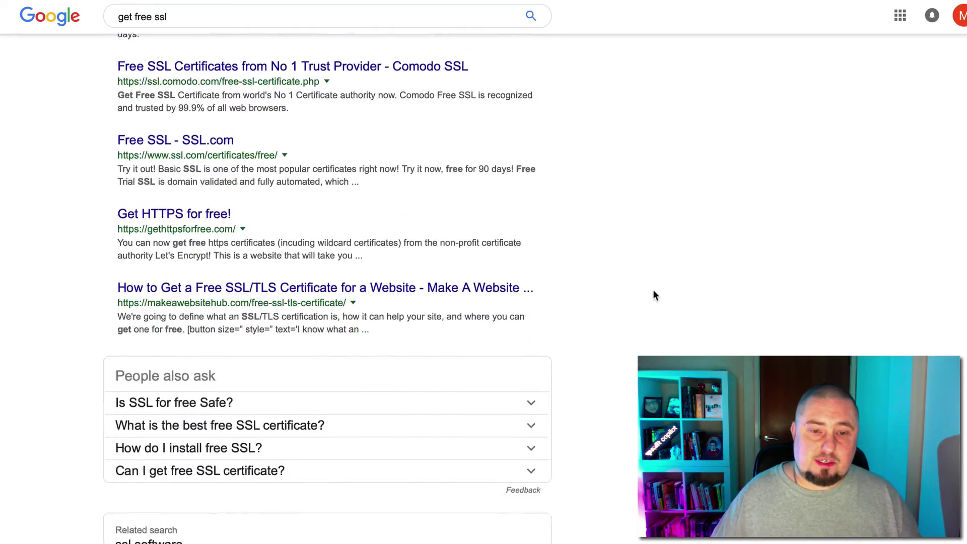
{"action": "scroll", "coordinate": [645, 320], "scroll_direction": "up", "scroll_amount": 15}
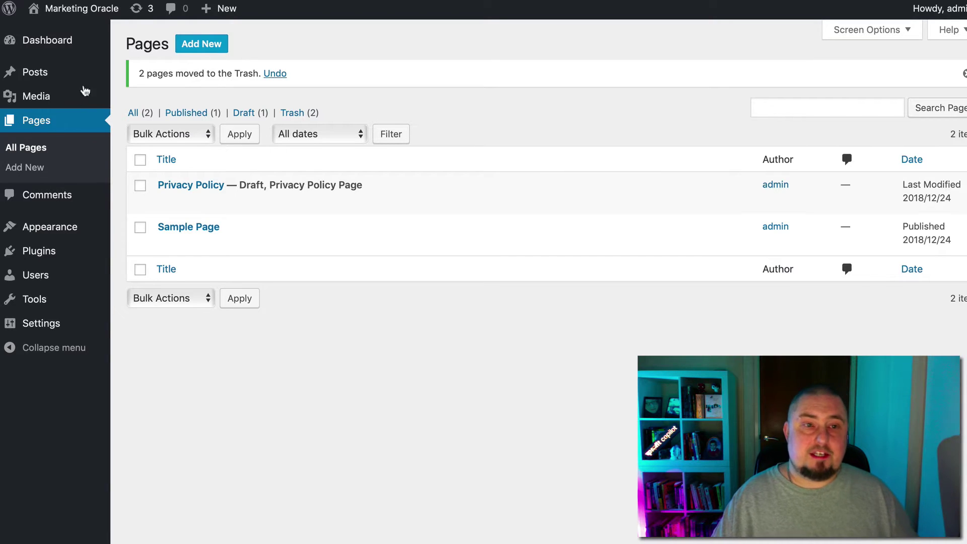
- Create a new page titled 'Sales Page Demo' with the body text 'Buy my stuff here!'
{"action": "left_click", "coordinate": [60, 90]}
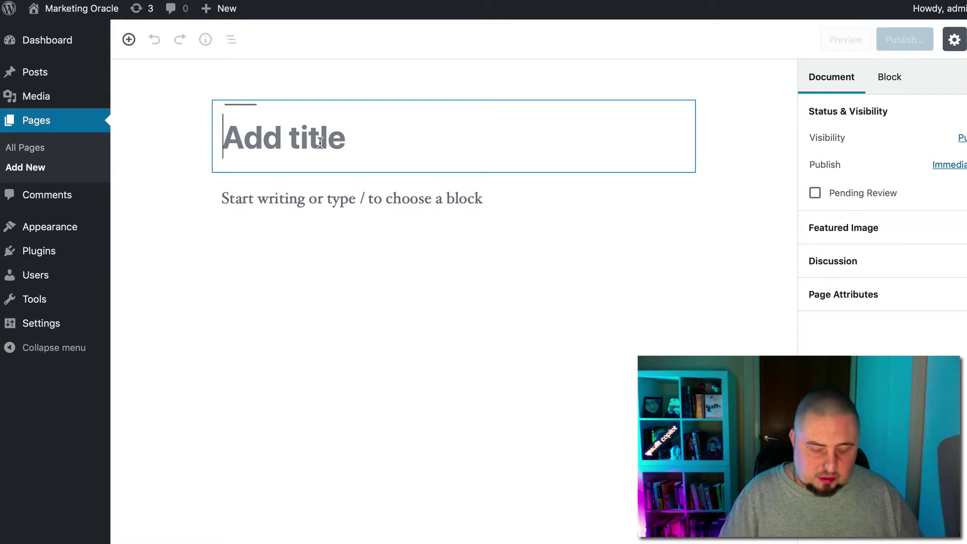
{"action": "type", "text": "Sales "}
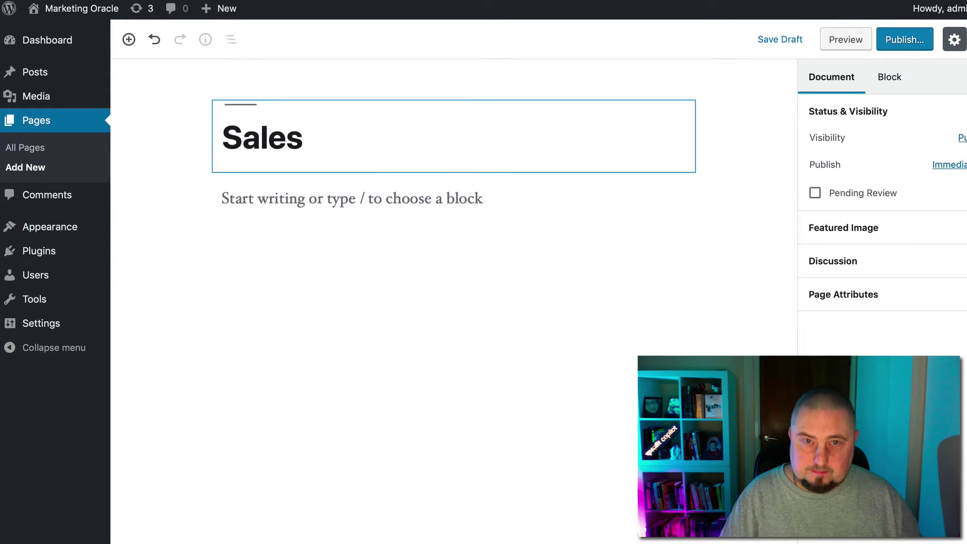
{"action": "type", "text": "Pge"}
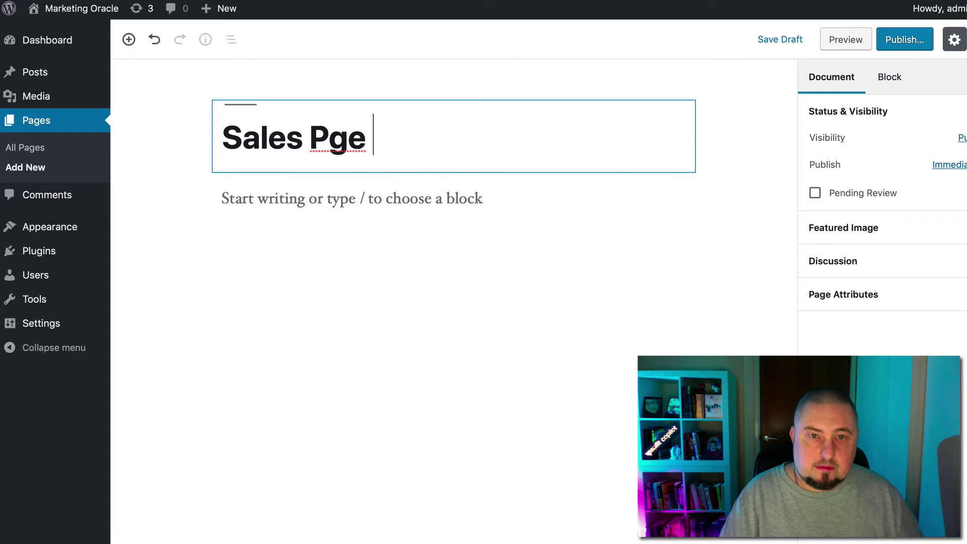
{"action": "key", "text": "BackSpace"}
{"action": "key", "text": "BackSpace"}
{"action": "key", "text": "BackSpace"}
{"action": "type", "text": "age D"}
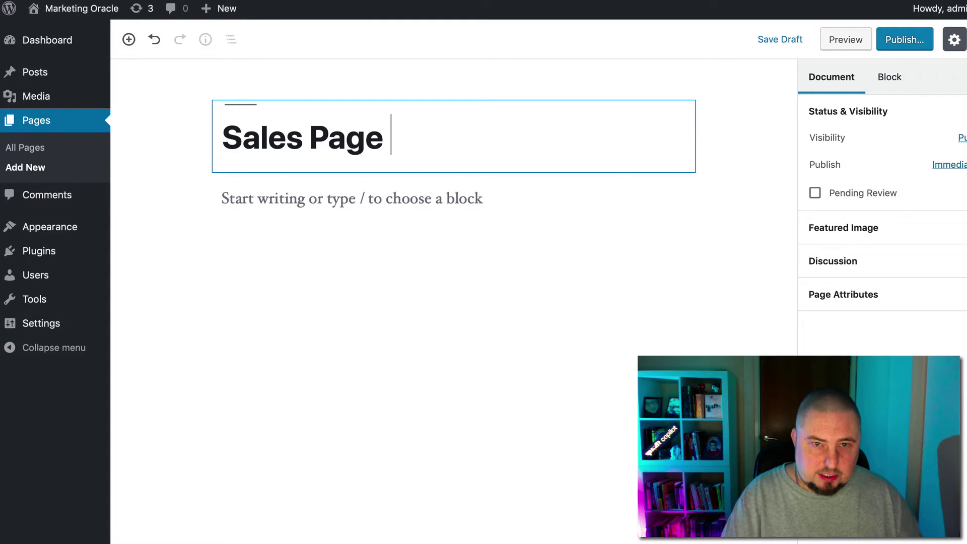
{"action": "type", "text": "emo"}
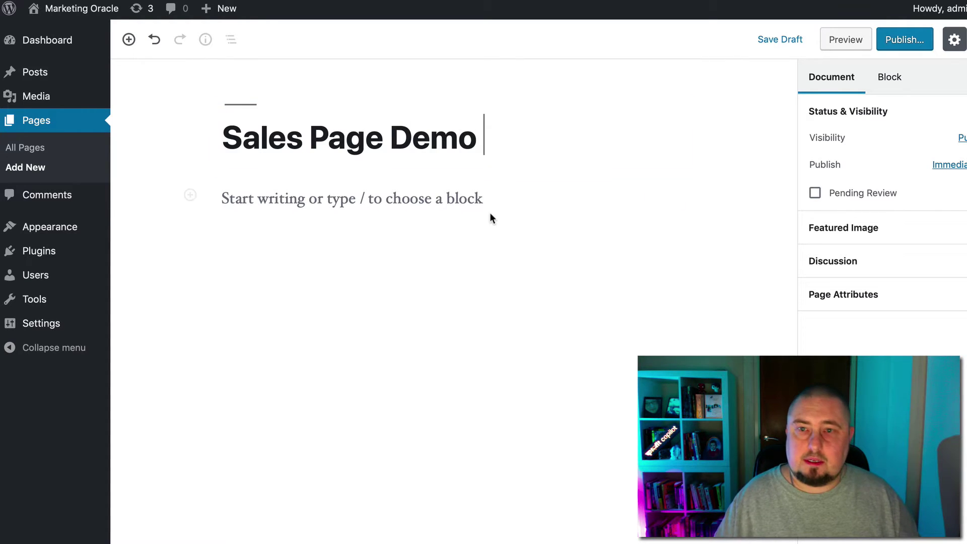
{"action": "left_click", "coordinate": [458, 213]}
{"action": "type", "text": "Buy "}
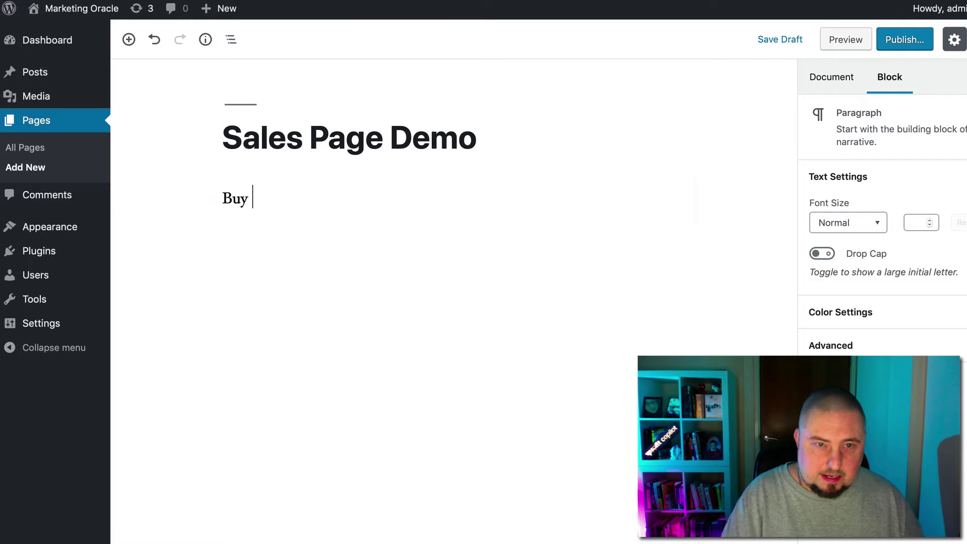
{"action": "type", "text": "my sty"}
{"action": "key", "text": "BackSpace"}
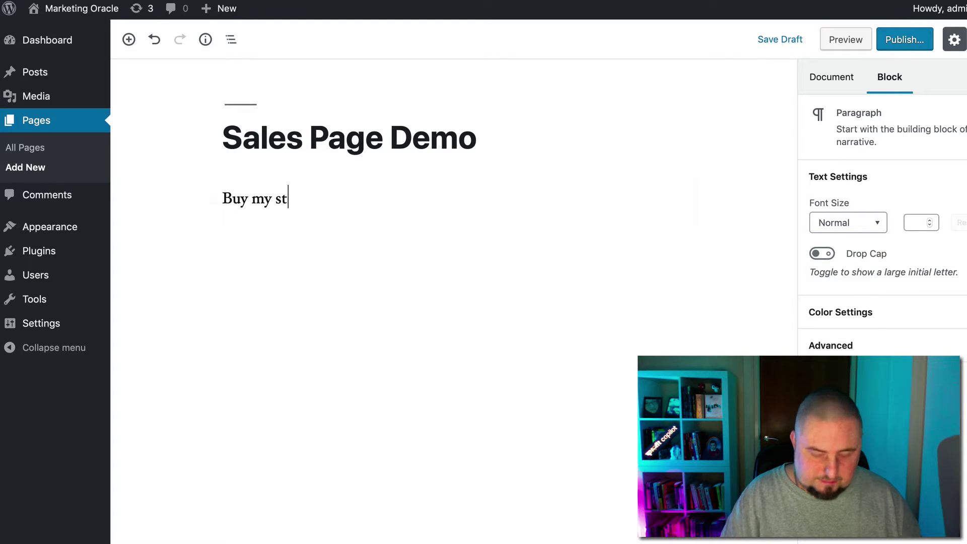
{"action": "type", "text": "uff here!"}
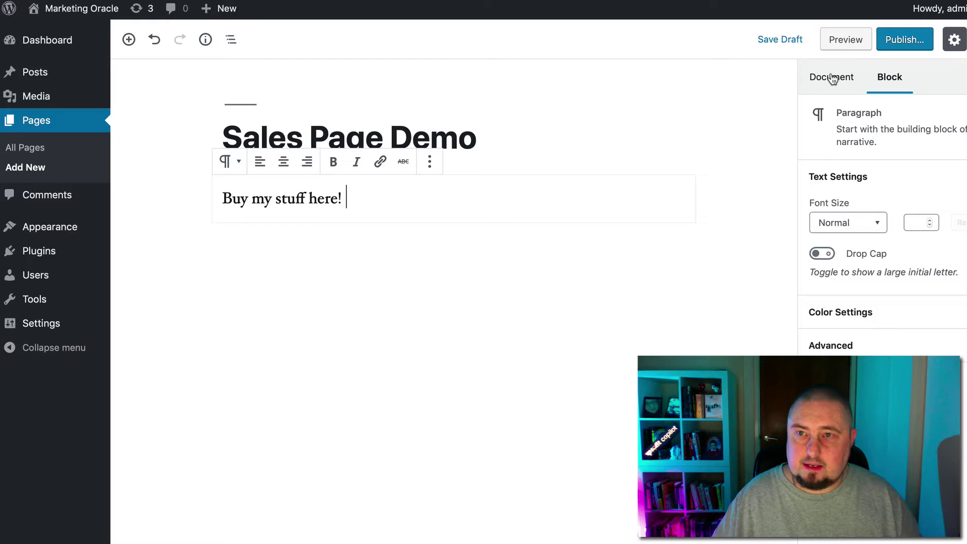
- Publish the Sales Page Demo page
{"action": "left_click", "coordinate": [907, 39]}
{"action": "left_click", "coordinate": [916, 41]}
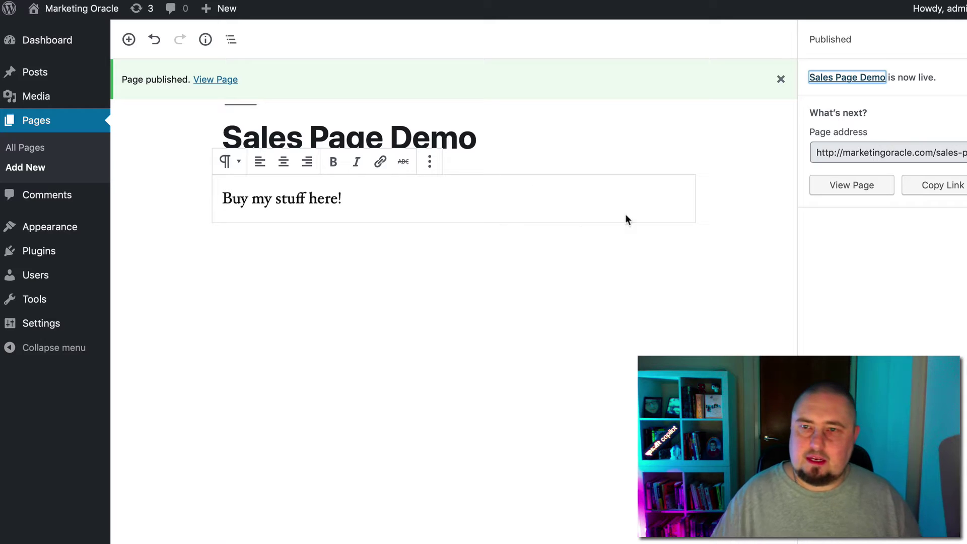
{"action": "left_click", "coordinate": [748, 151]}
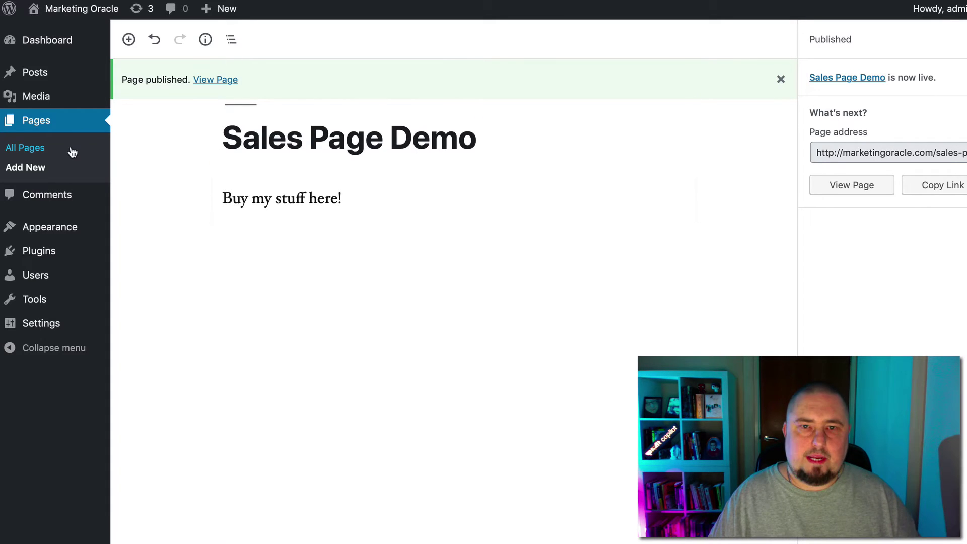
- Start a new page in another tab titled 'Thank You!'
{"action": "right_click", "coordinate": [33, 167]}
{"action": "left_click", "coordinate": [123, 171]}
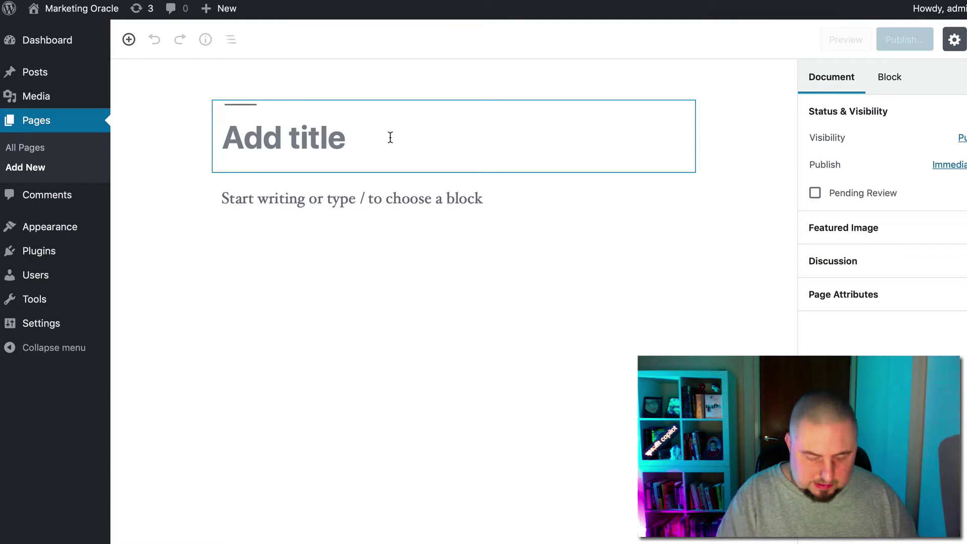
{"action": "type", "text": "Thank You"}
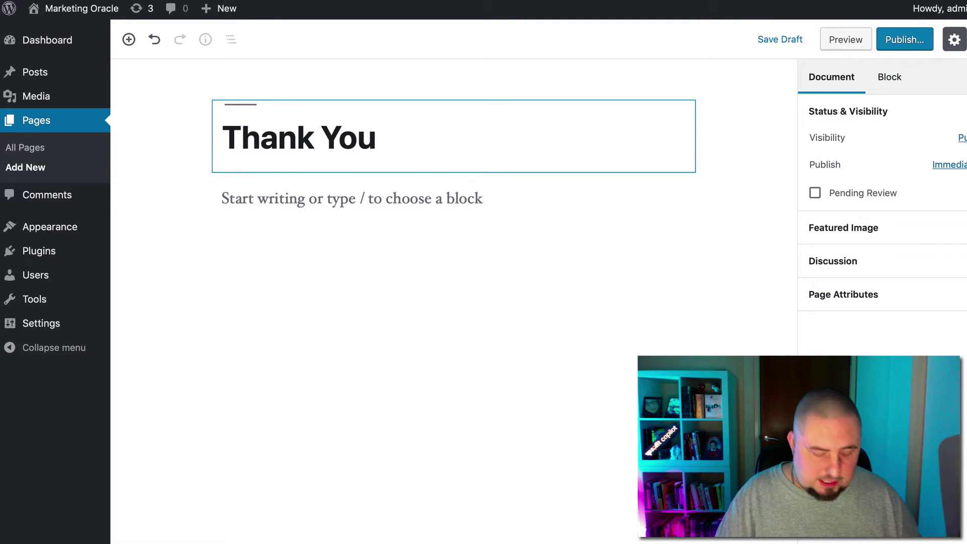
{"action": "key", "text": "BackSpace"}
{"action": "type", "text": "!"}
- Write 'Thank you for your purchase!' and 'Click here to download the ebook!', then publish
{"action": "left_click", "coordinate": [470, 200]}
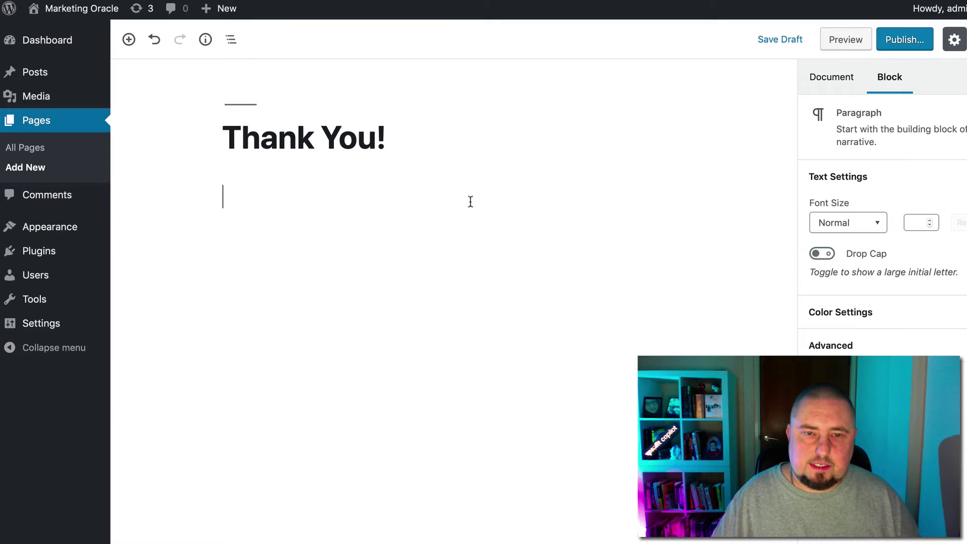
{"action": "type", "text": "He"}
{"action": "key", "text": "BackSpace"}
{"action": "key", "text": "BackSpace"}
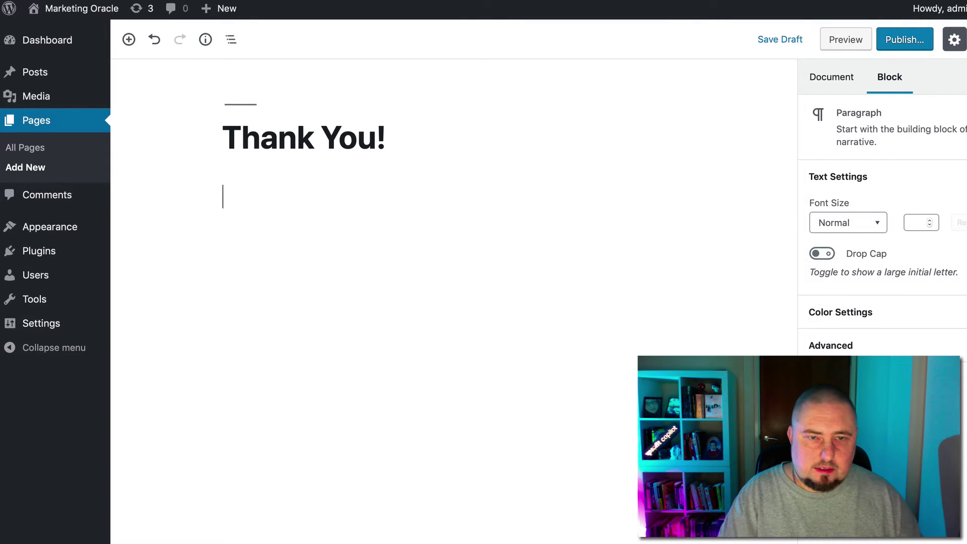
{"action": "type", "text": "Thank you for your "}
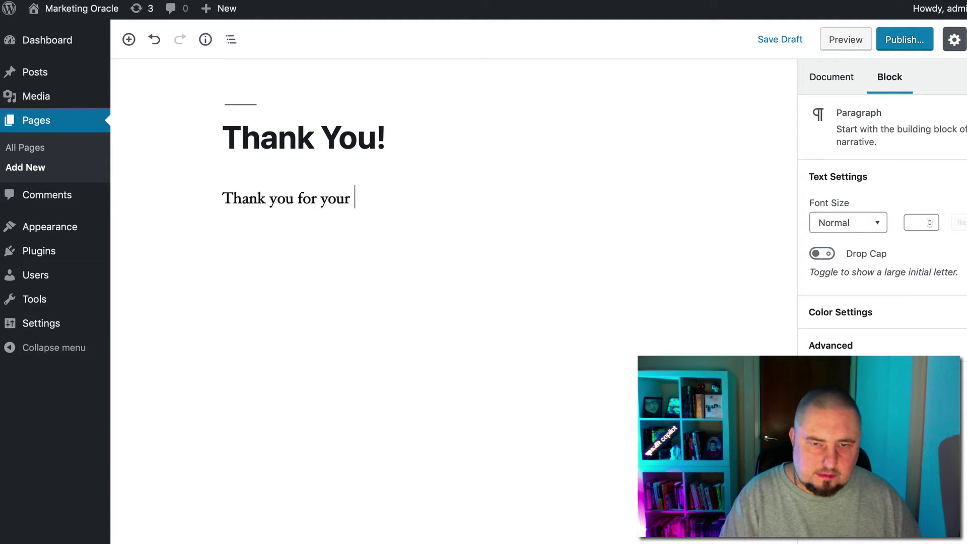
{"action": "type", "text": "purchase"}
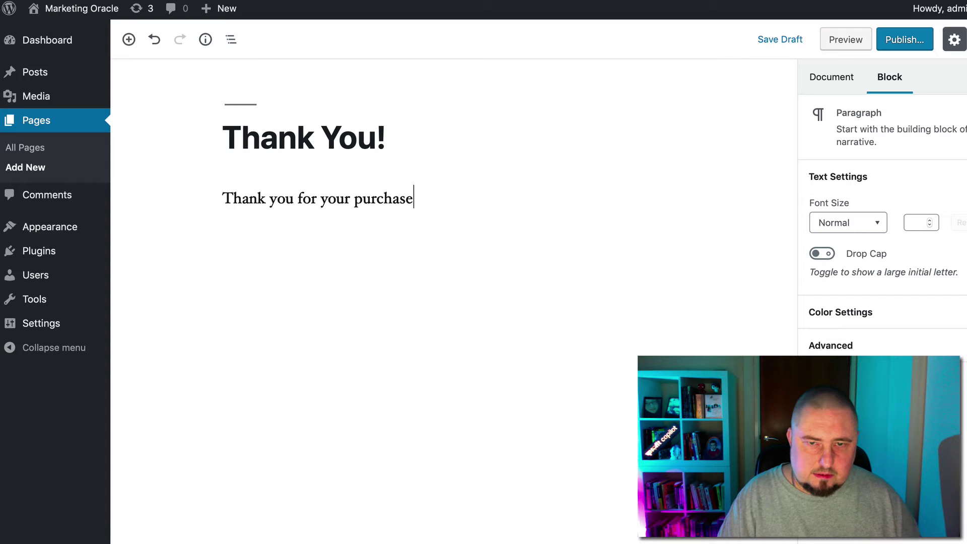
{"action": "type", "text": "!Clikc"}
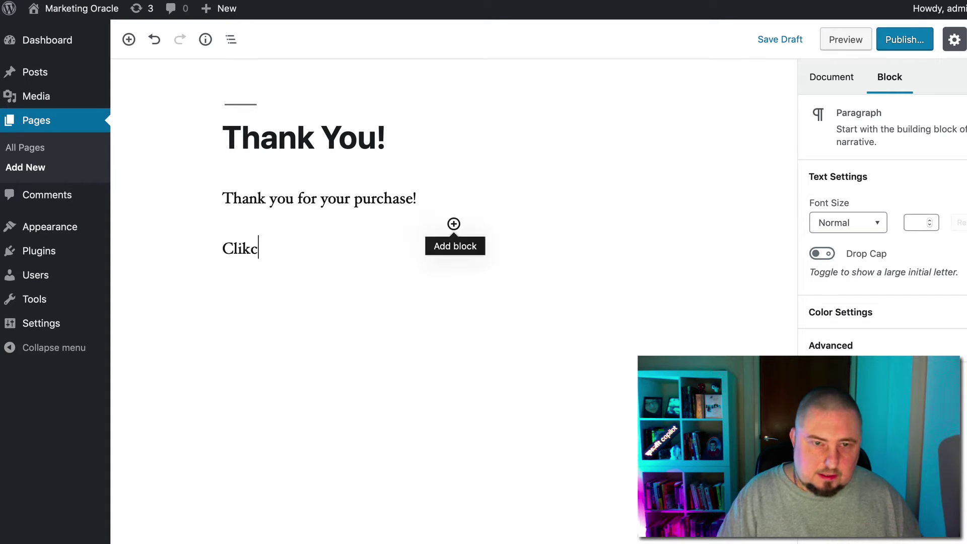
{"action": "key", "text": "BackSpace"}
{"action": "type", "text": "ck here to d"}
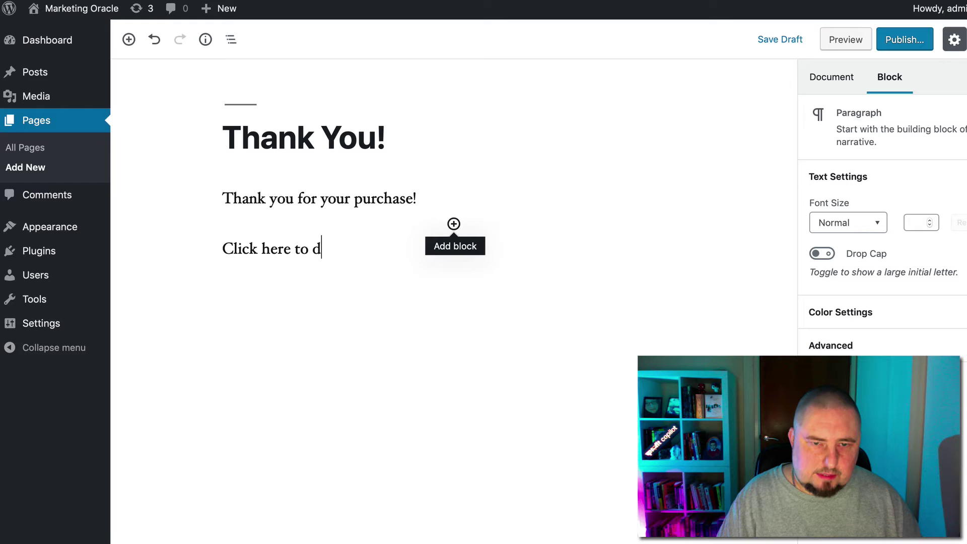
{"action": "type", "text": "ownload the ebook!"}
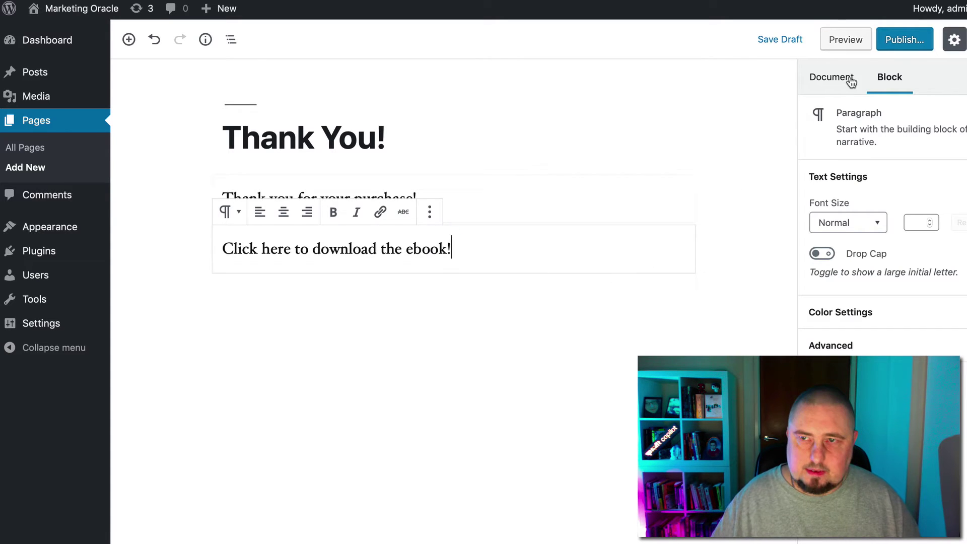
{"action": "left_click", "coordinate": [914, 39]}
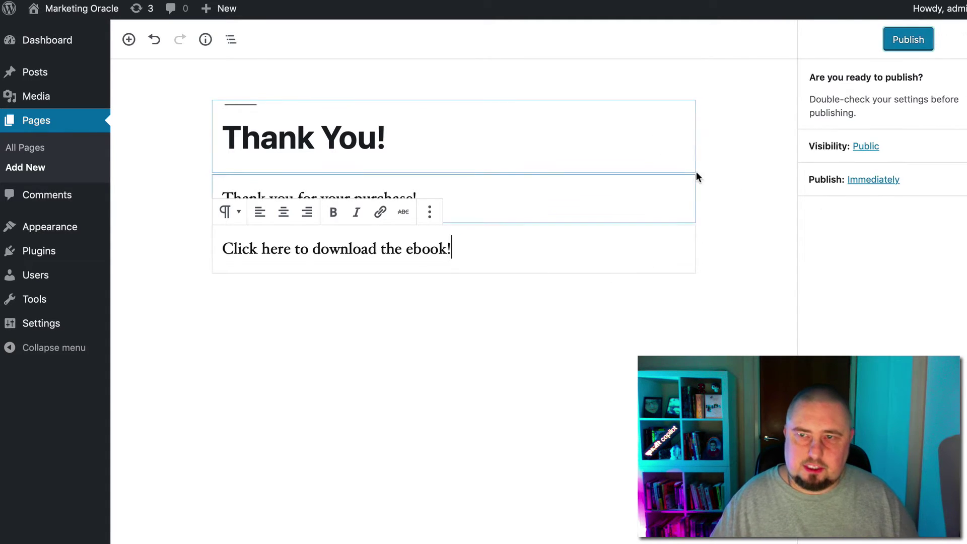
{"action": "left_click", "coordinate": [907, 39]}
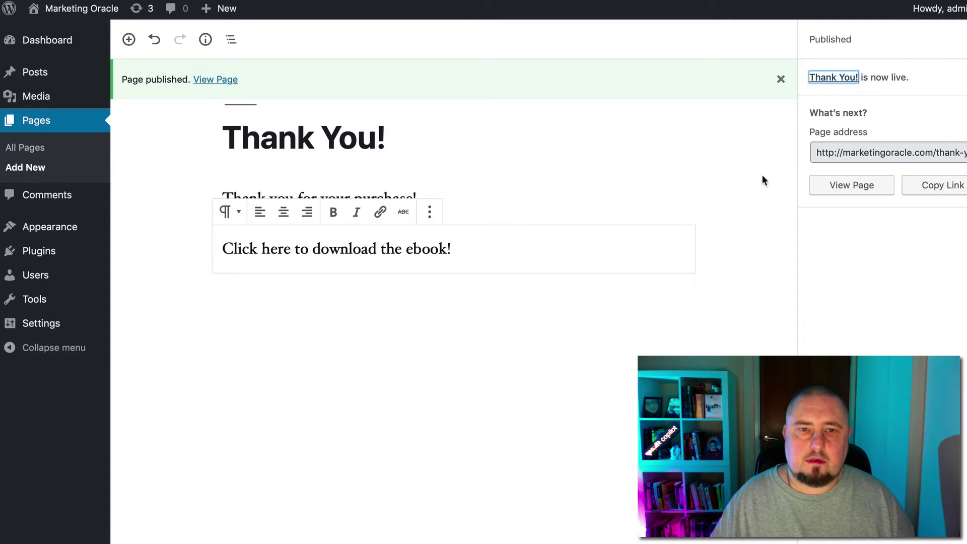
- Copy the published Thank You page's link and paste it into a new TextEdit note
{"action": "right_click", "coordinate": [222, 81]}
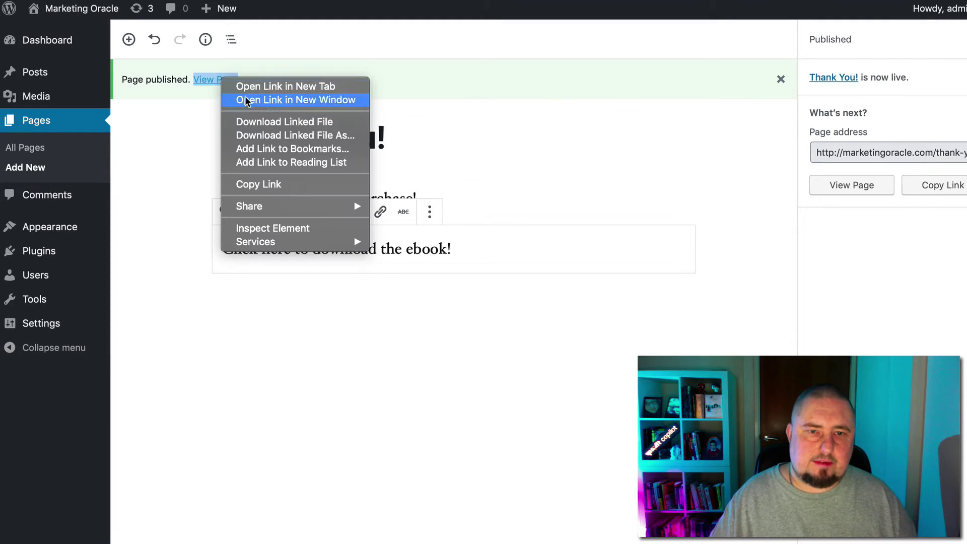
{"action": "left_click", "coordinate": [274, 190]}
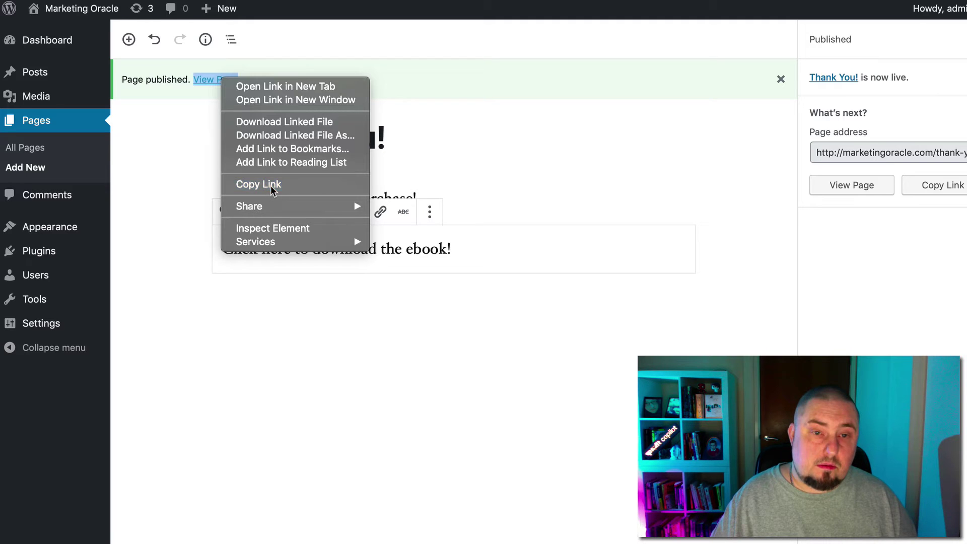
{"action": "key", "text": "super+Tab"}
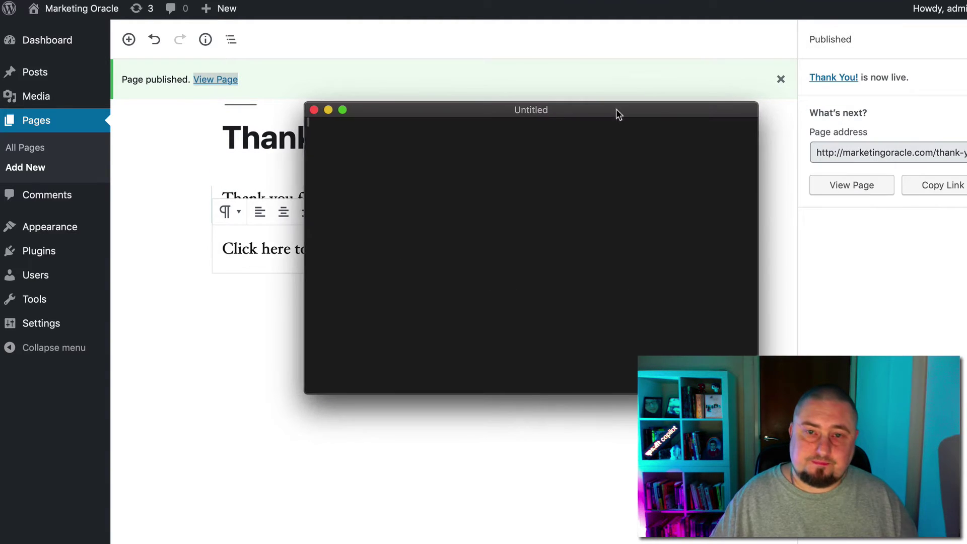
{"action": "left_click_drag", "start_coordinate": [576, 114], "coordinate": [561, 172]}
{"action": "key", "text": "super+v"}
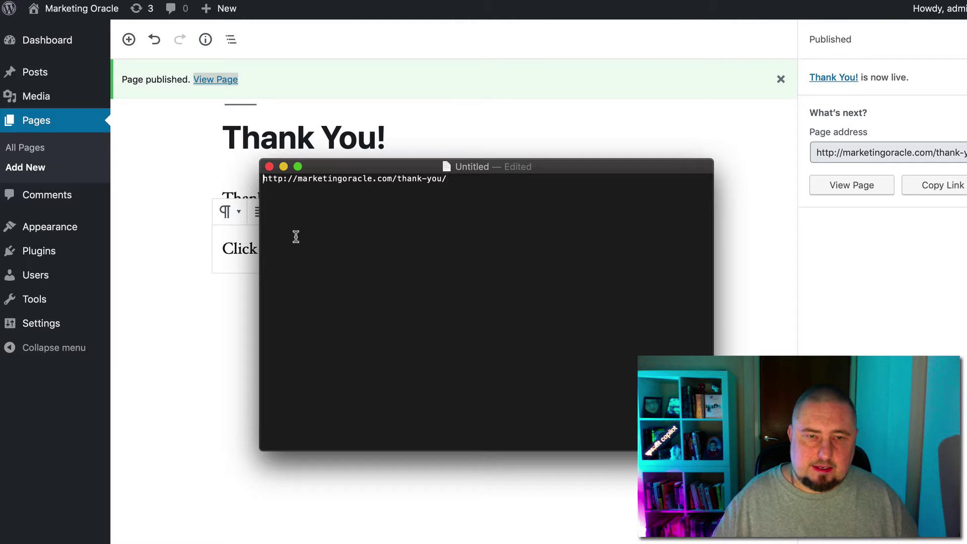
- Label the pasted address 'Thank you page:' and return to the Sales Page Demo editor
{"action": "left_click", "coordinate": [263, 179]}
{"action": "key", "text": "Return"}
{"action": "key", "text": "Return"}
{"action": "key", "text": "Up"}
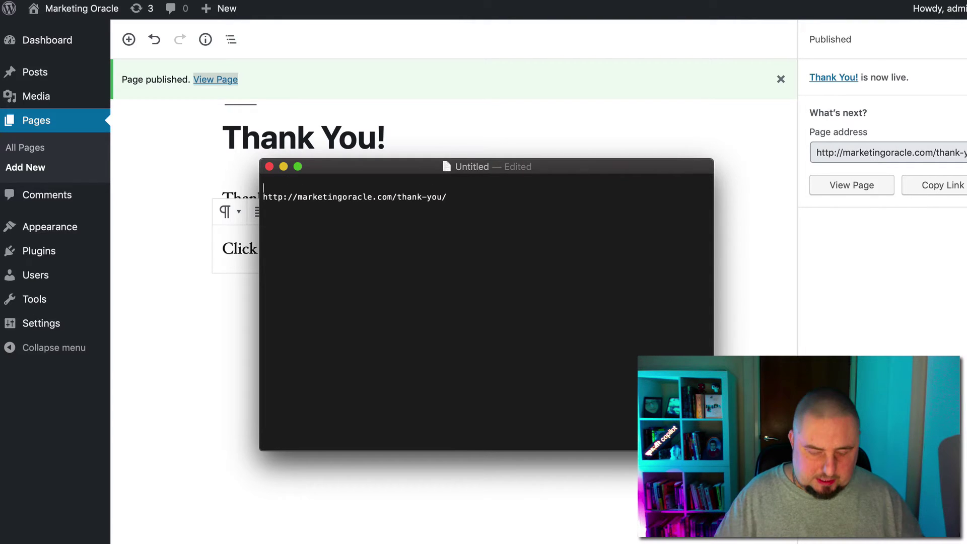
{"action": "type", "text": "Thank yo"}
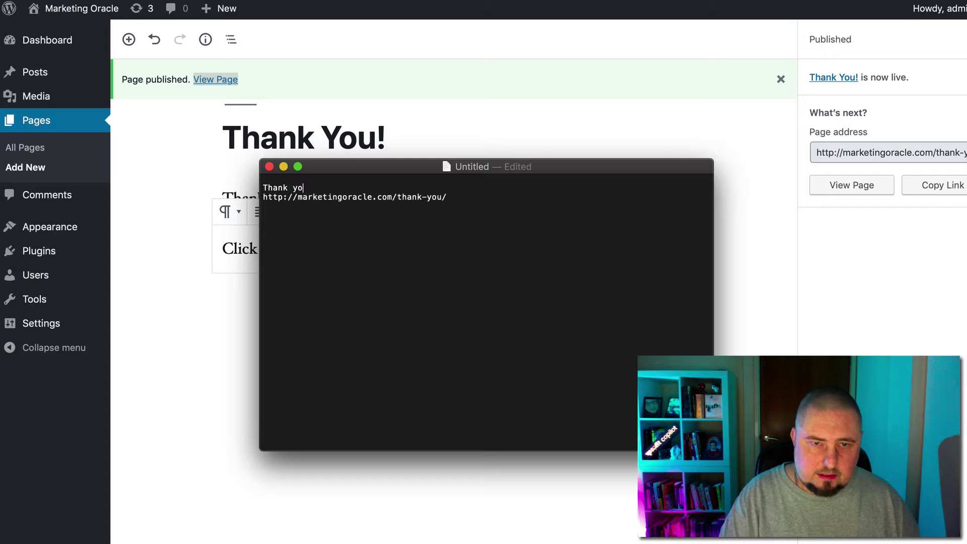
{"action": "type", "text": "u page"}
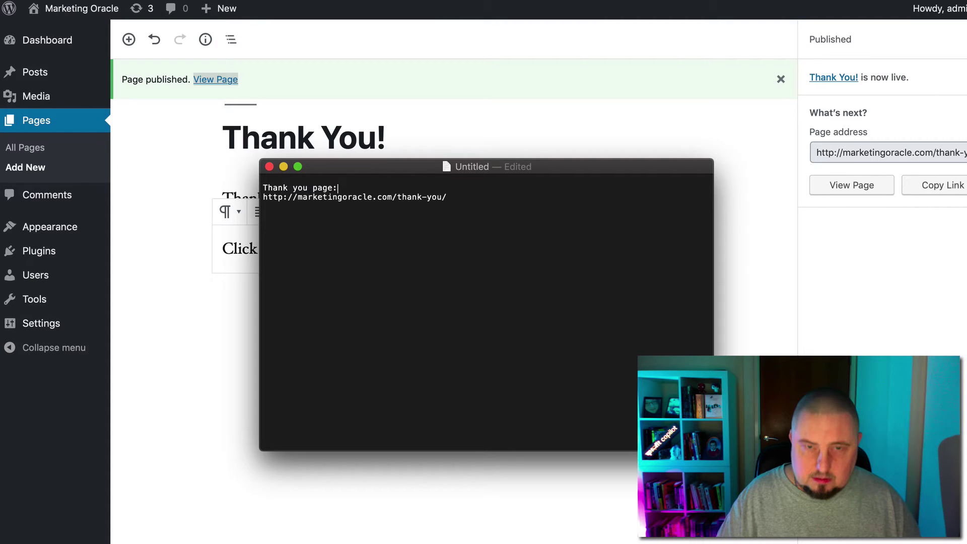
{"action": "type", "text": ":"}
{"action": "left_click_drag", "start_coordinate": [600, 168], "coordinate": [957, 31]}
{"action": "left_click", "coordinate": [315, 30]}
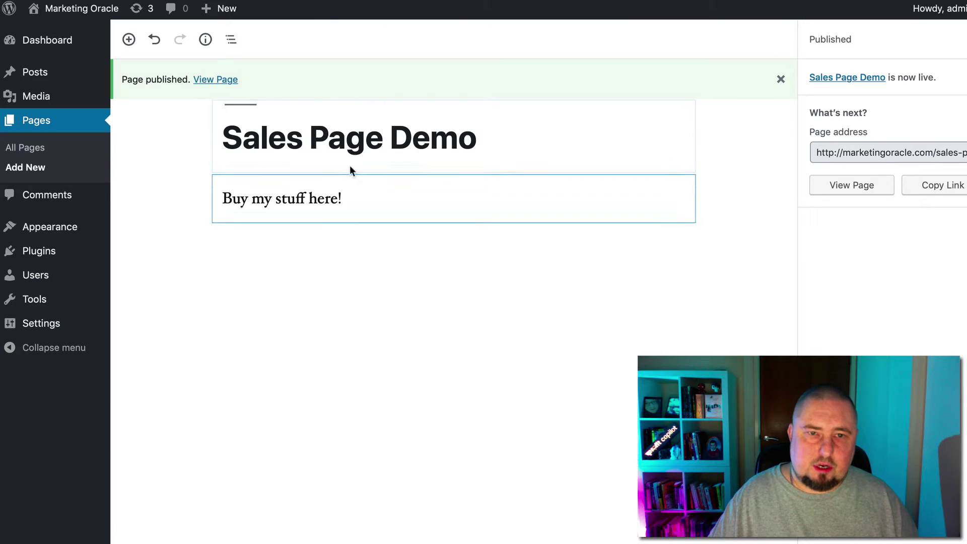
- Insert a Custom HTML block from the Formatting category below 'Buy my stuff here!'
{"action": "left_click", "coordinate": [356, 201]}
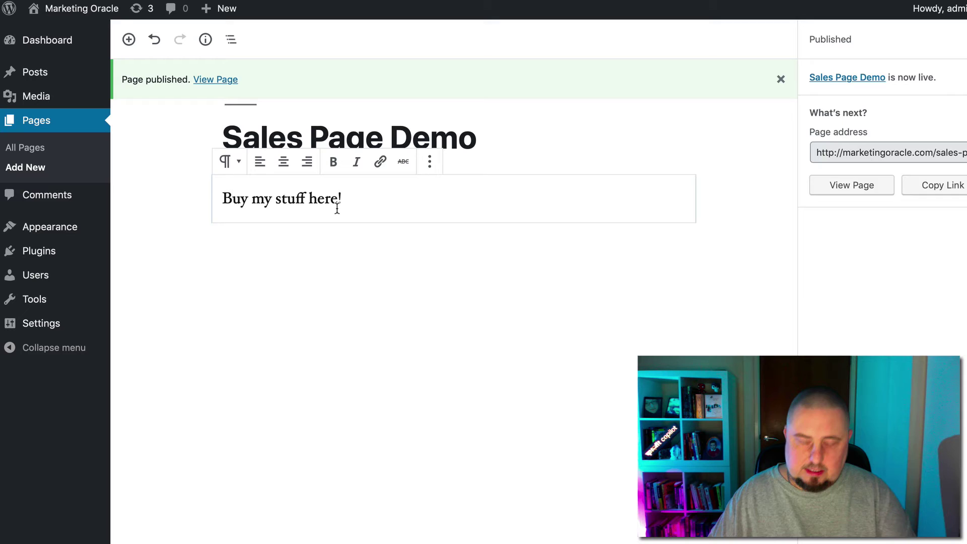
{"action": "key", "text": "Return"}
{"action": "left_click", "coordinate": [191, 246]}
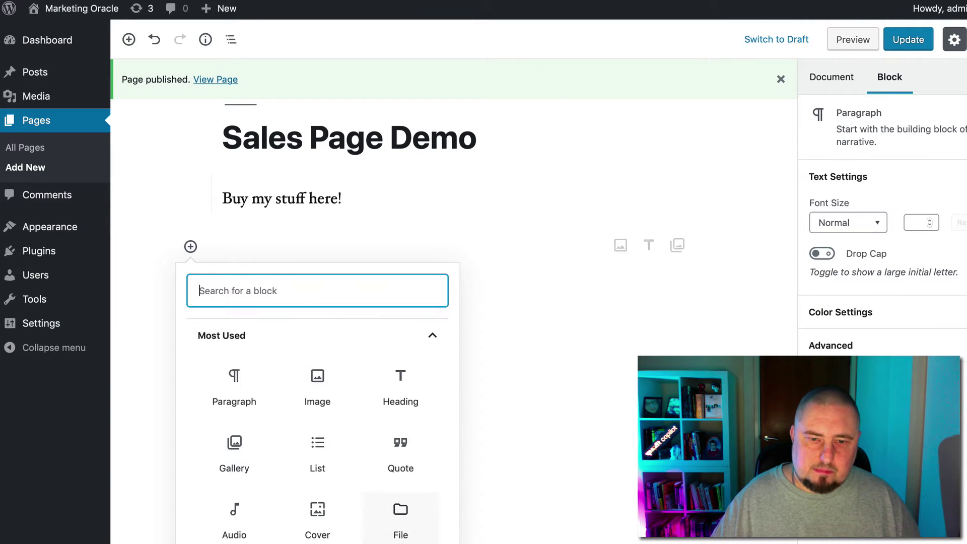
{"action": "left_click", "coordinate": [403, 336]}
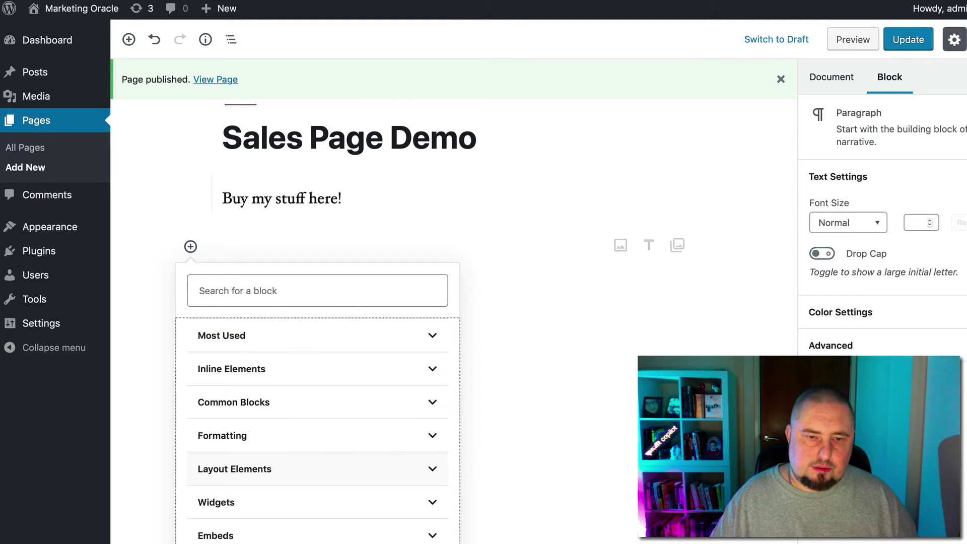
{"action": "left_click", "coordinate": [403, 435]}
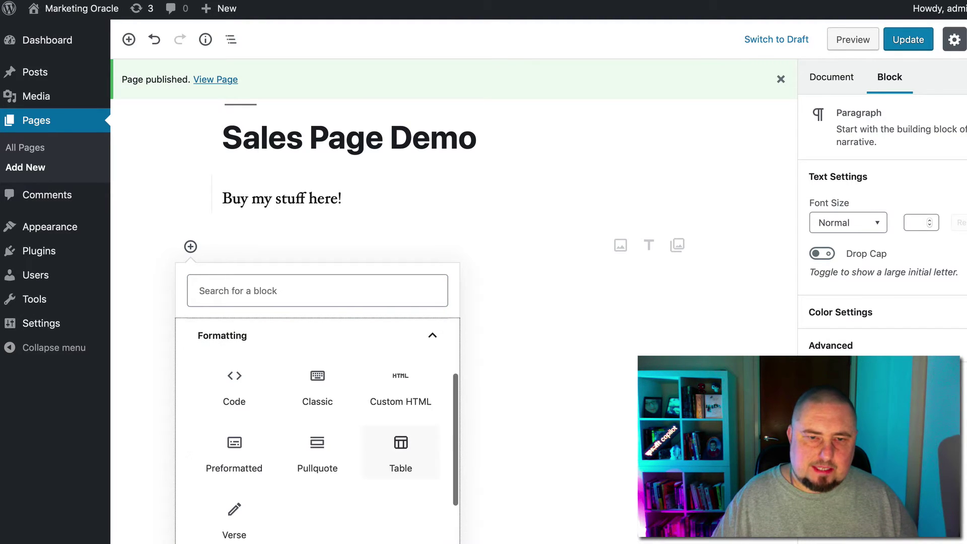
{"action": "left_click", "coordinate": [400, 385]}
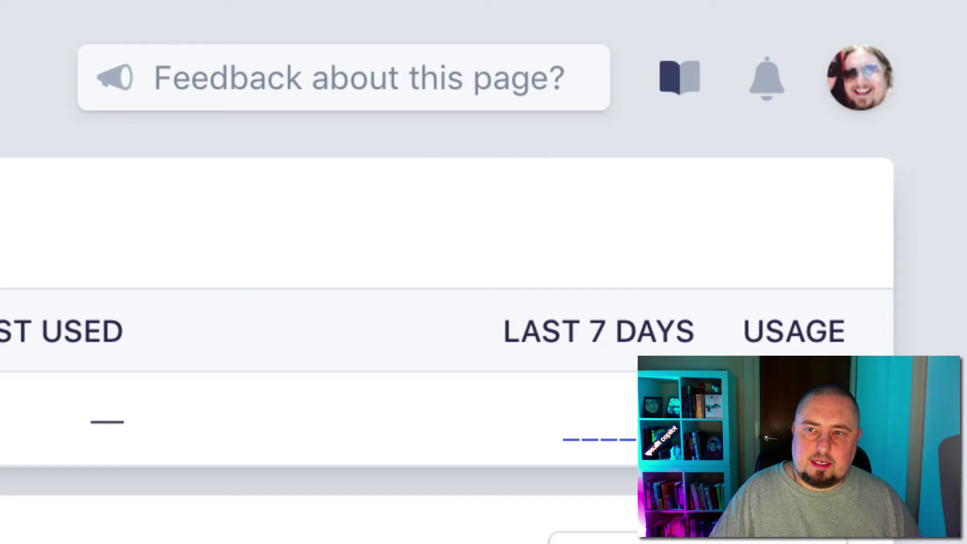
- Open Stripe's Card Payments Quickstart documentation and copy the Step 1 Checkout form code
{"action": "left_click", "coordinate": [680, 77]}
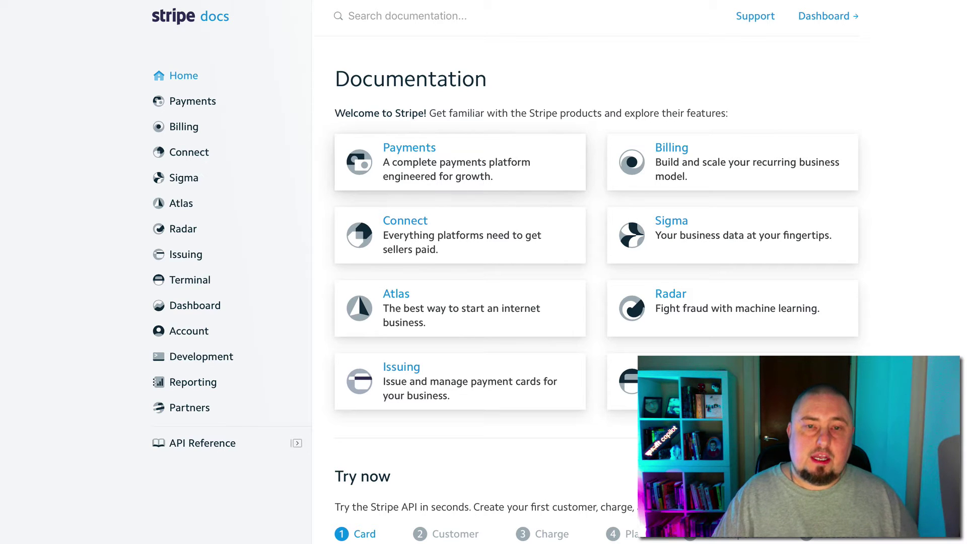
{"action": "left_click", "coordinate": [409, 147]}
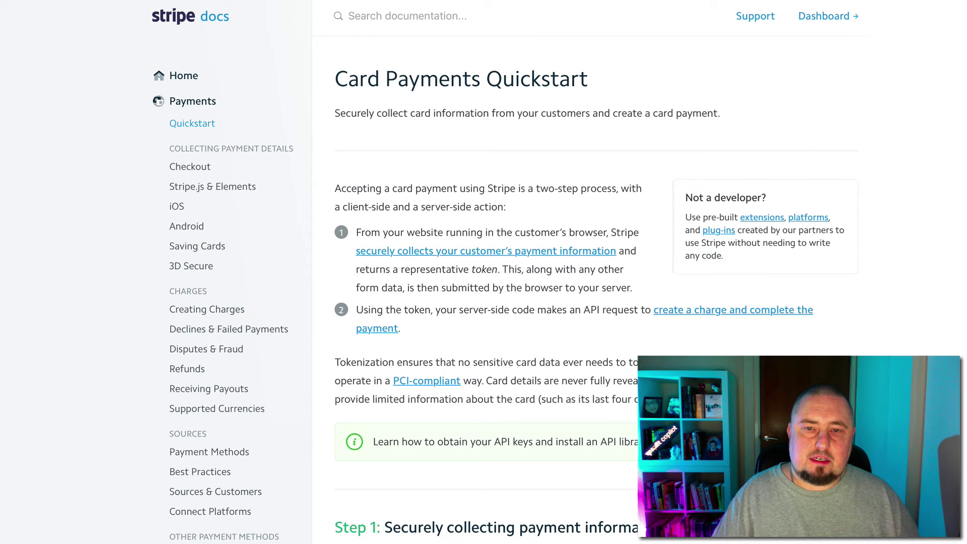
{"action": "scroll", "coordinate": [596, 277], "scroll_direction": "down", "scroll_amount": 12}
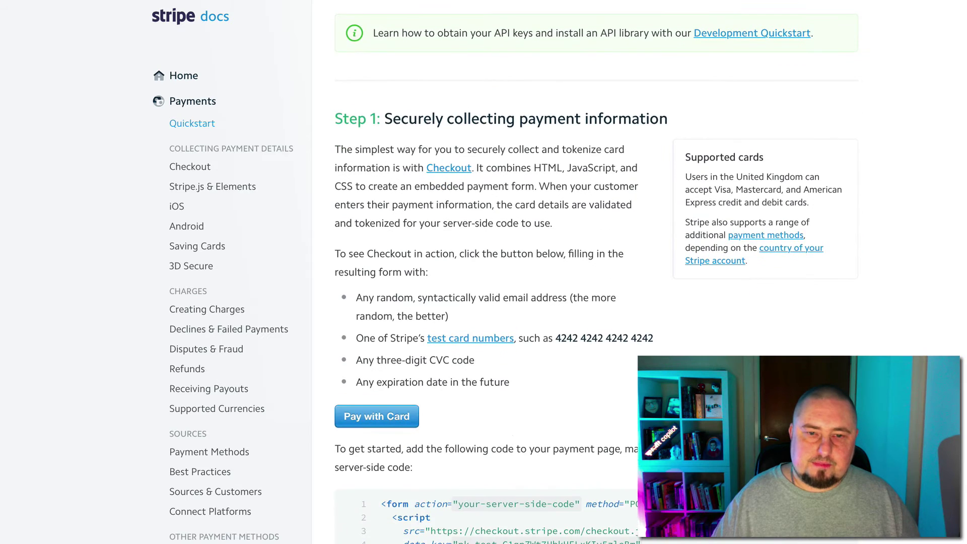
{"action": "scroll", "coordinate": [596, 277], "scroll_direction": "down", "scroll_amount": 1}
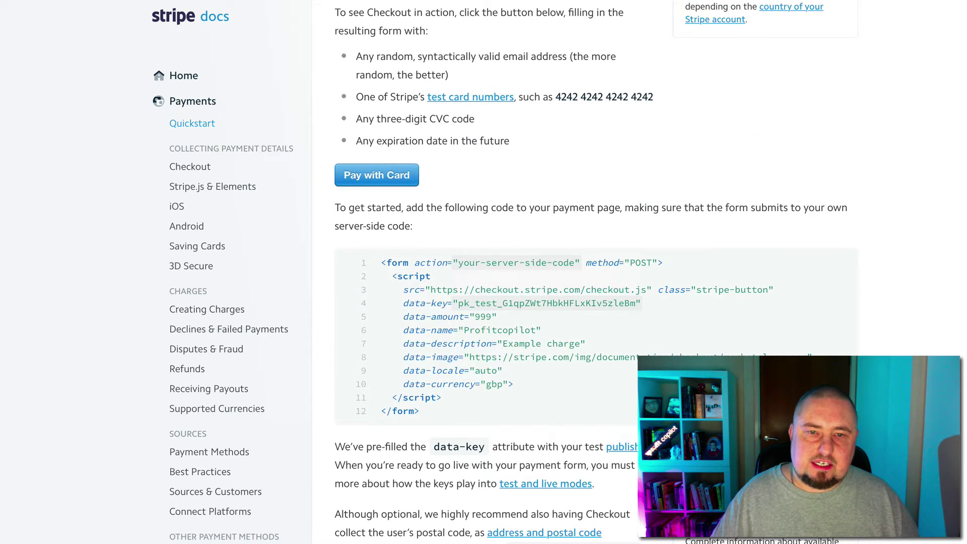
{"action": "scroll", "coordinate": [596, 272], "scroll_direction": "down", "scroll_amount": 1}
{"action": "left_click_drag", "start_coordinate": [382, 236], "coordinate": [419, 384]}
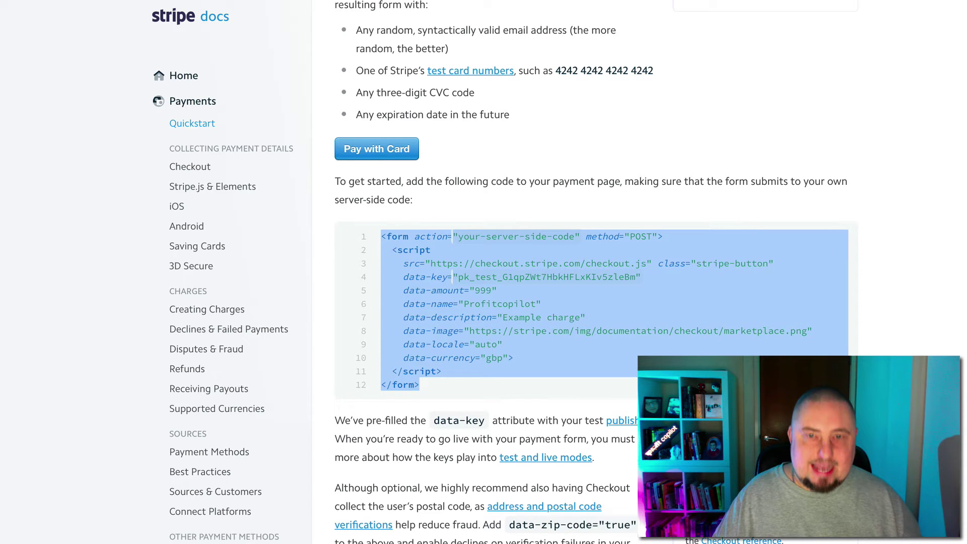
{"action": "right_click", "coordinate": [468, 235]}
{"action": "left_click", "coordinate": [484, 246]}
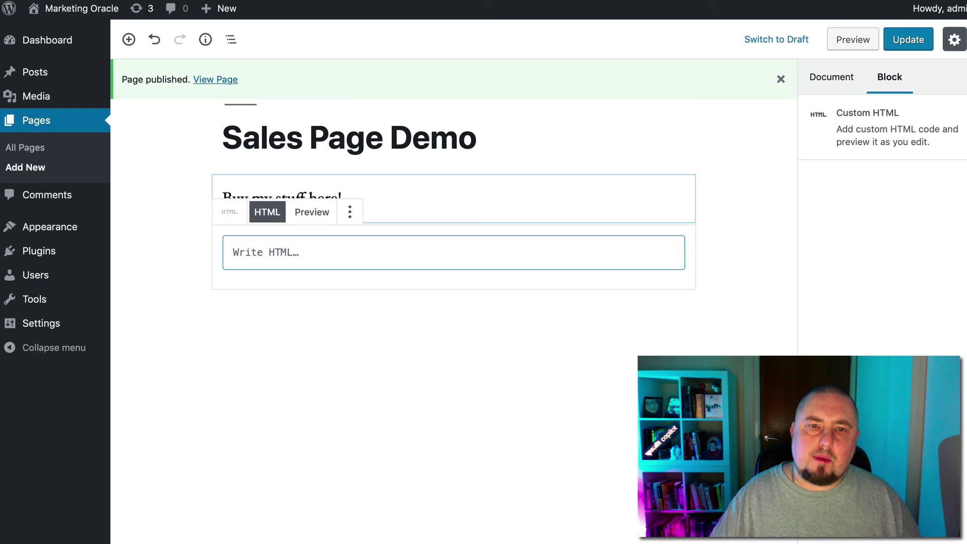
- Paste the Stripe Checkout form code into the Custom HTML block
{"action": "key", "text": "super+v"}
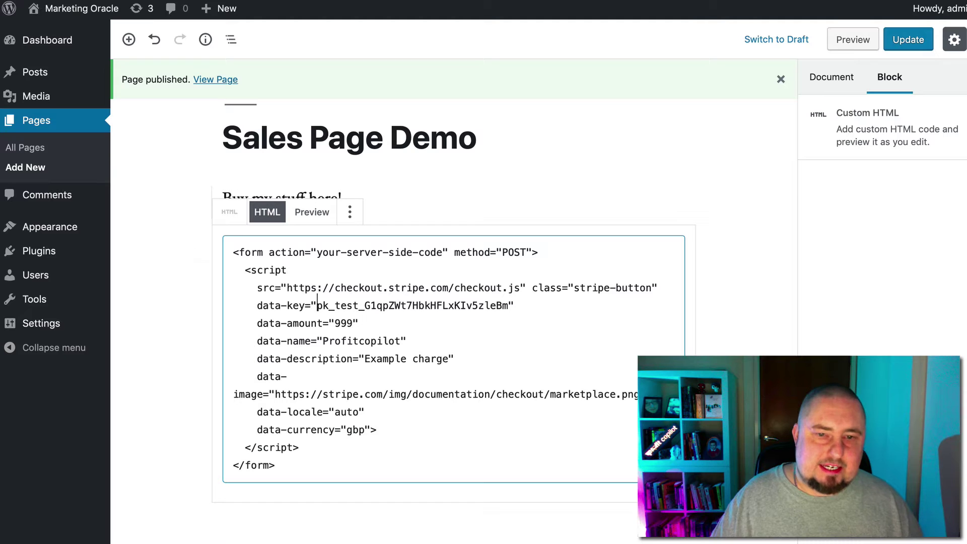
{"action": "left_click_drag", "start_coordinate": [358, 323], "coordinate": [239, 323]}
{"action": "left_click", "coordinate": [365, 288]}
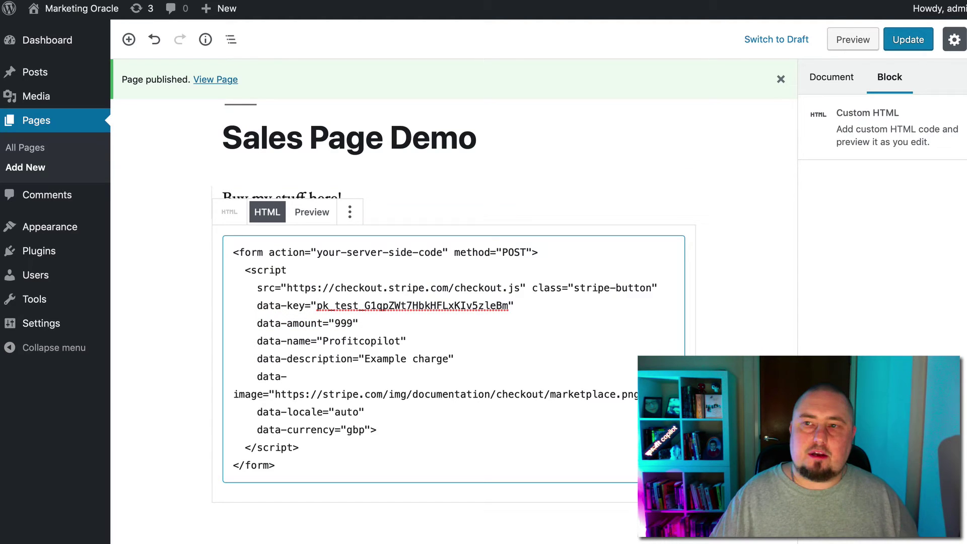
- Replace the form action 'your-server-side-code' with the thank-you page address from the note
{"action": "key", "text": "super+Tab"}
{"action": "left_click_drag", "start_coordinate": [963, 40], "coordinate": [655, 232]}
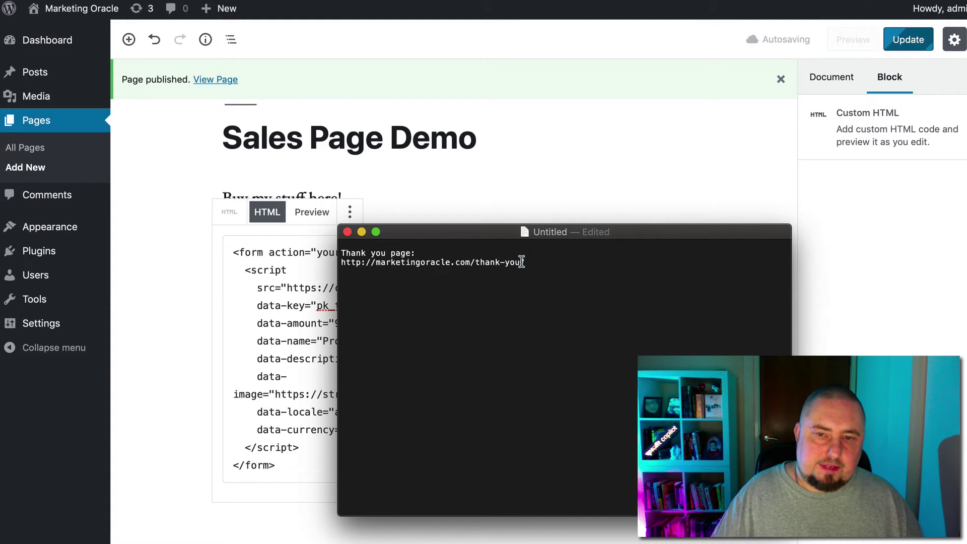
{"action": "left_click_drag", "start_coordinate": [525, 262], "coordinate": [341, 263]}
{"action": "key", "text": "super+c"}
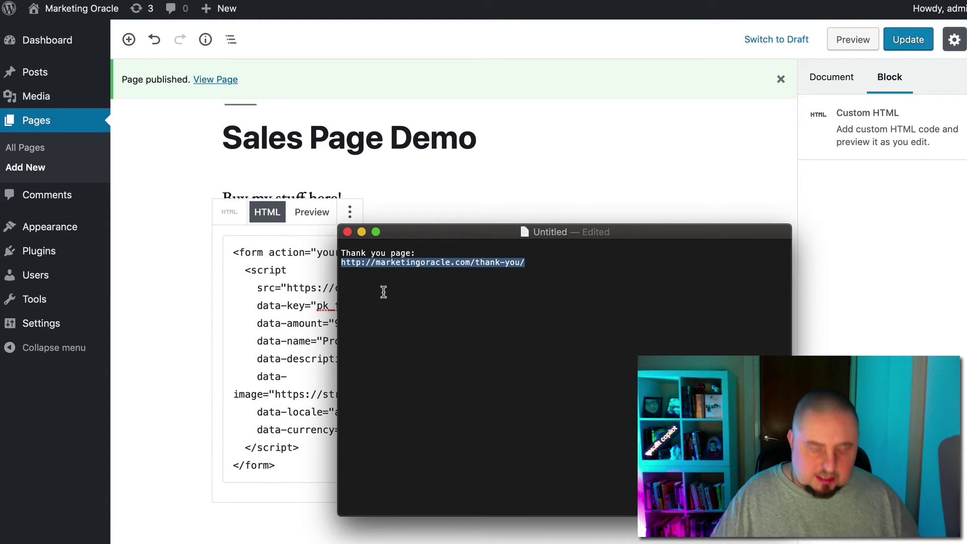
{"action": "left_click_drag", "start_coordinate": [469, 231], "coordinate": [964, 40]}
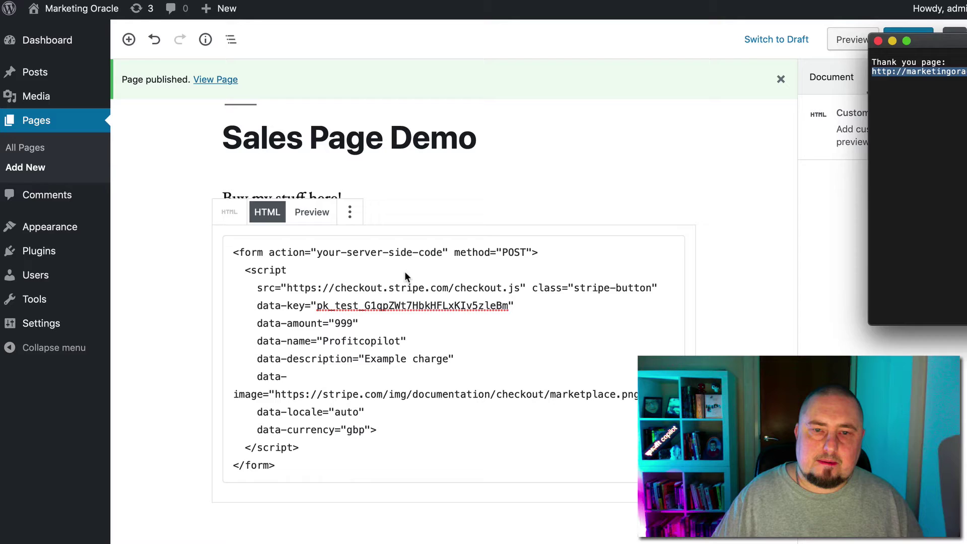
{"action": "left_click", "coordinate": [394, 263]}
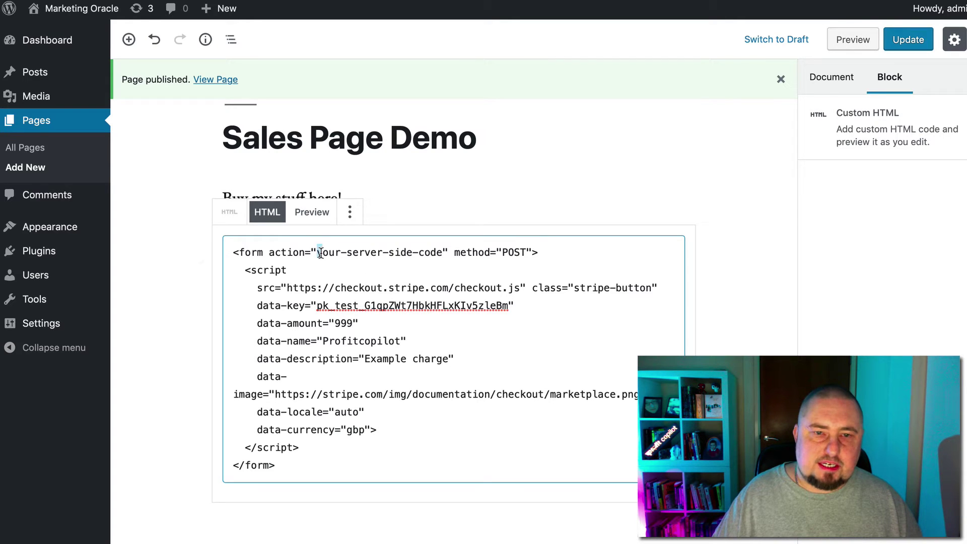
{"action": "left_click_drag", "start_coordinate": [317, 252], "coordinate": [442, 256]}
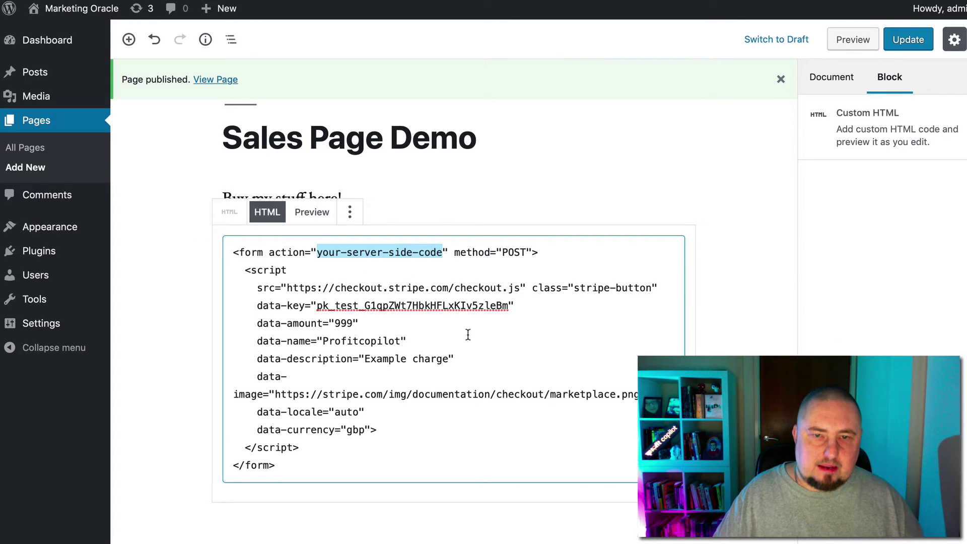
{"action": "key", "text": "super+v"}
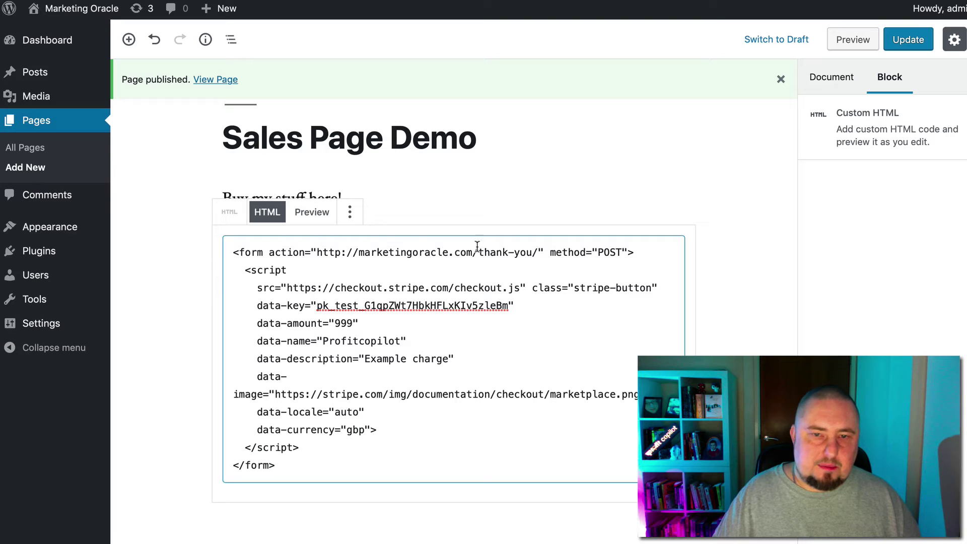
{"action": "left_click", "coordinate": [321, 252]}
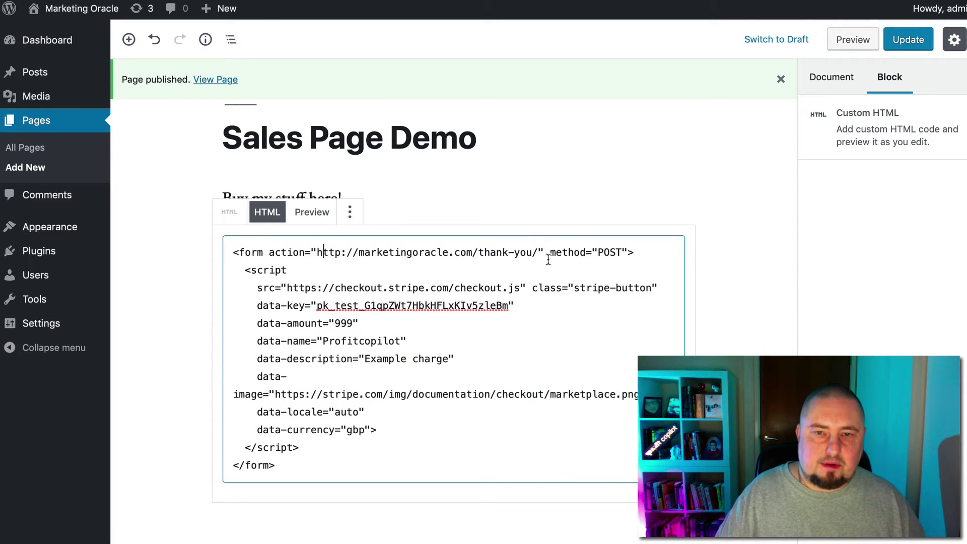
{"action": "left_click_drag", "start_coordinate": [538, 251], "coordinate": [318, 252]}
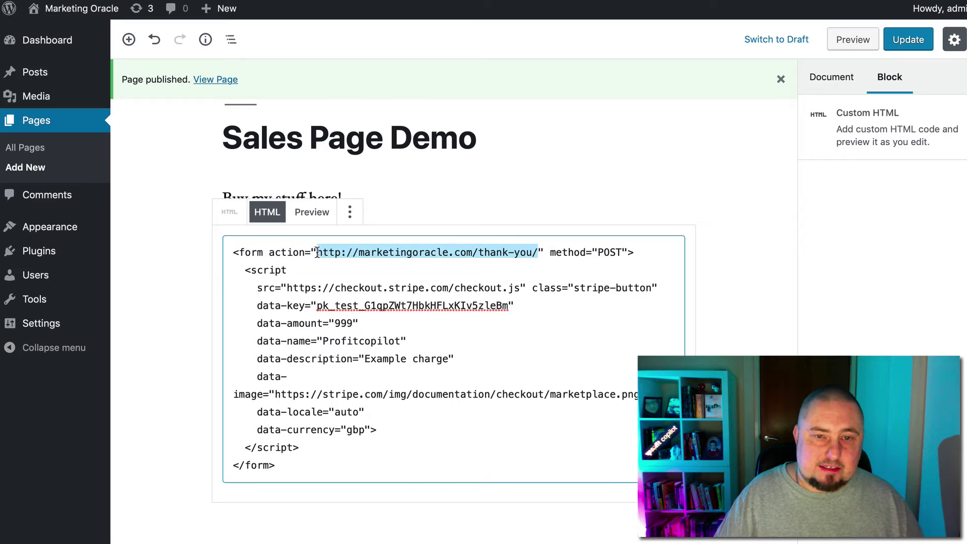
{"action": "left_click", "coordinate": [345, 270]}
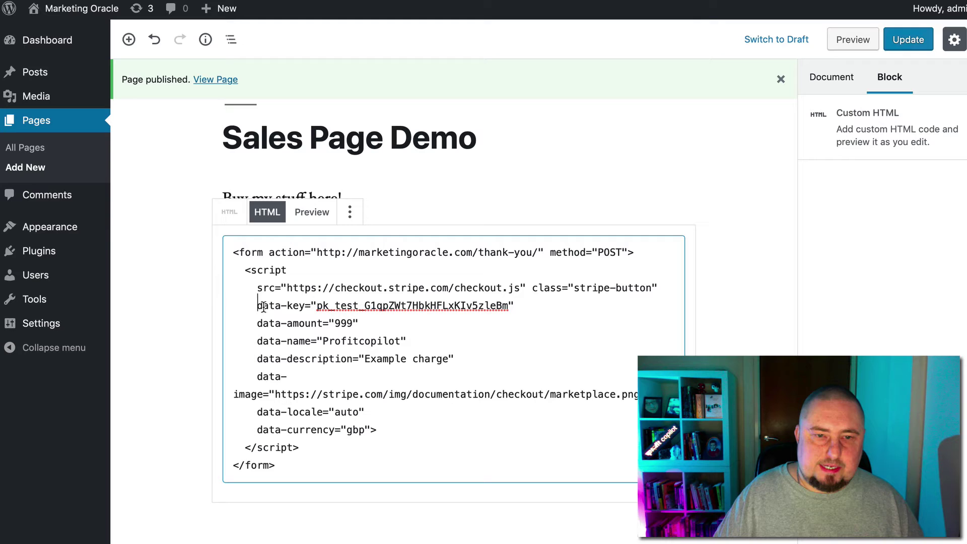
{"action": "left_click_drag", "start_coordinate": [257, 306], "coordinate": [304, 306]}
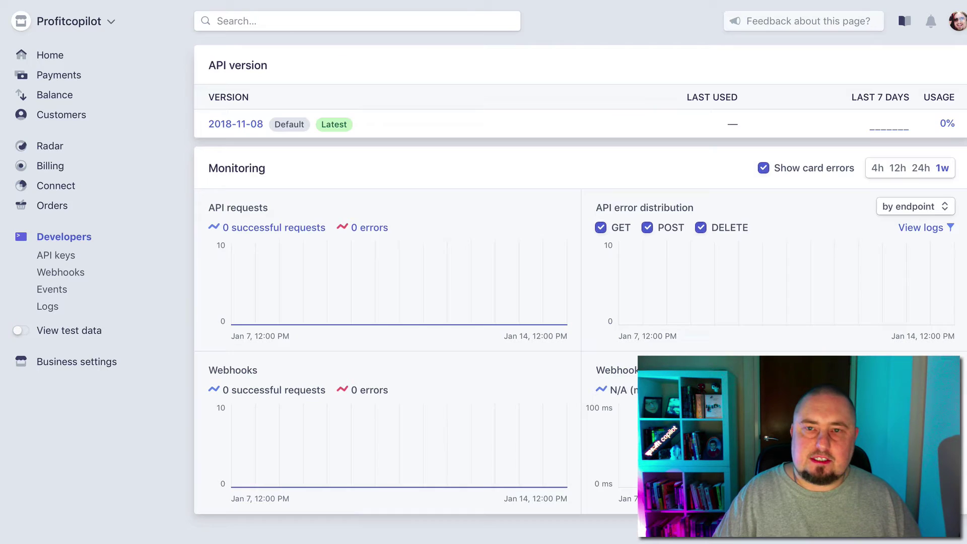
{"action": "left_click", "coordinate": [574, 3]}
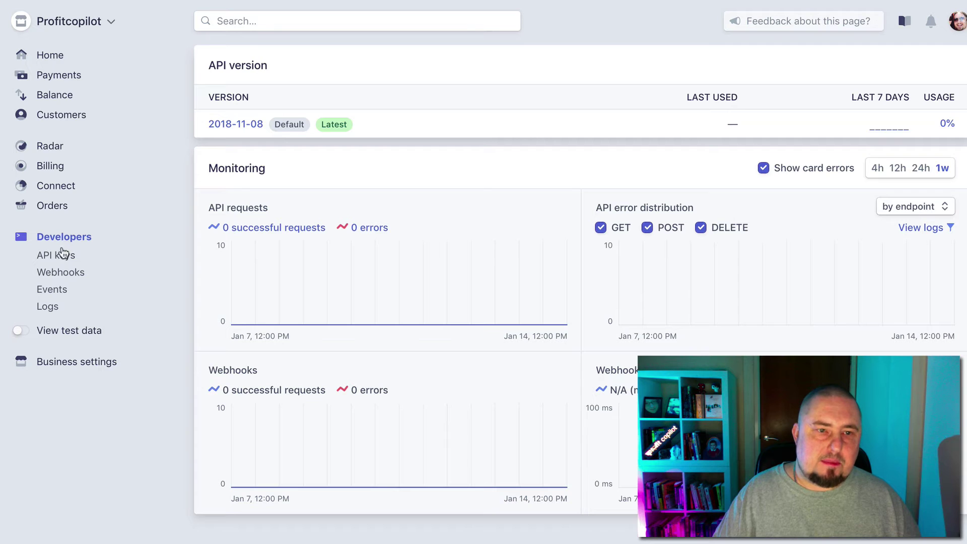
{"action": "left_click", "coordinate": [59, 257]}
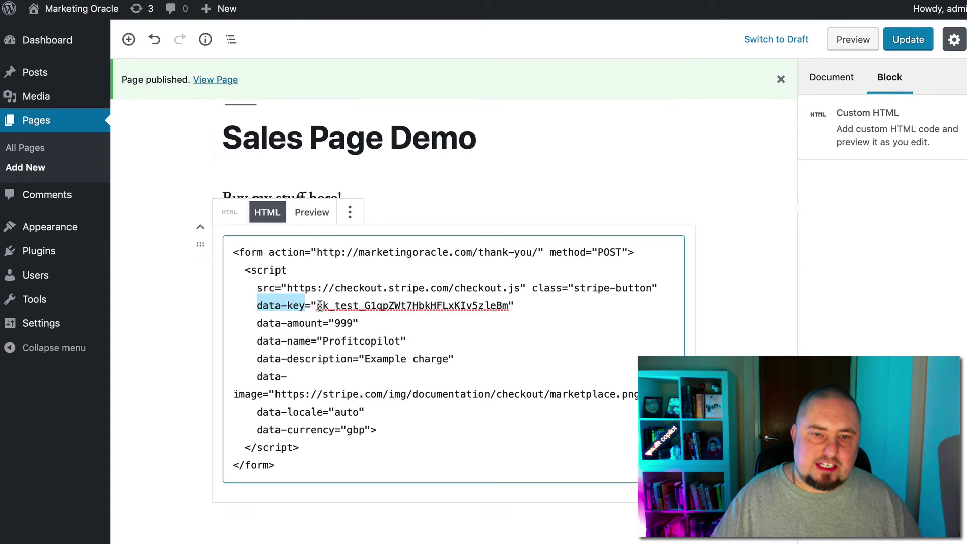
{"action": "left_click_drag", "start_coordinate": [318, 306], "coordinate": [508, 301]}
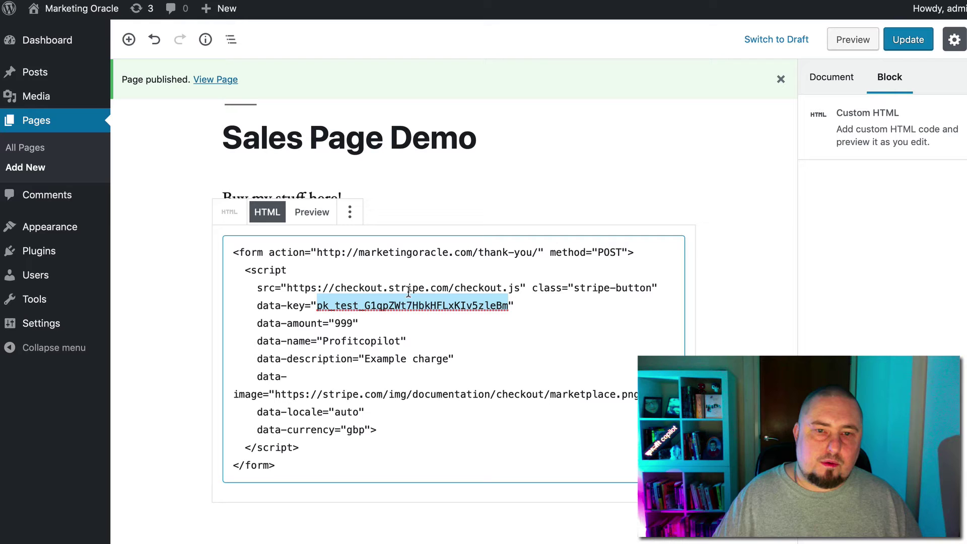
{"action": "left_click", "coordinate": [385, 310]}
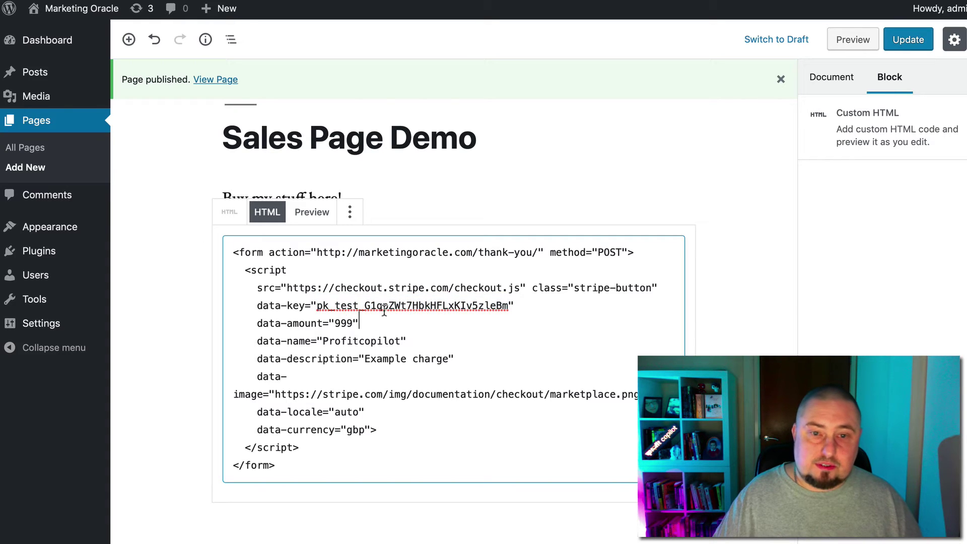
{"action": "left_click_drag", "start_coordinate": [334, 323], "coordinate": [355, 323]}
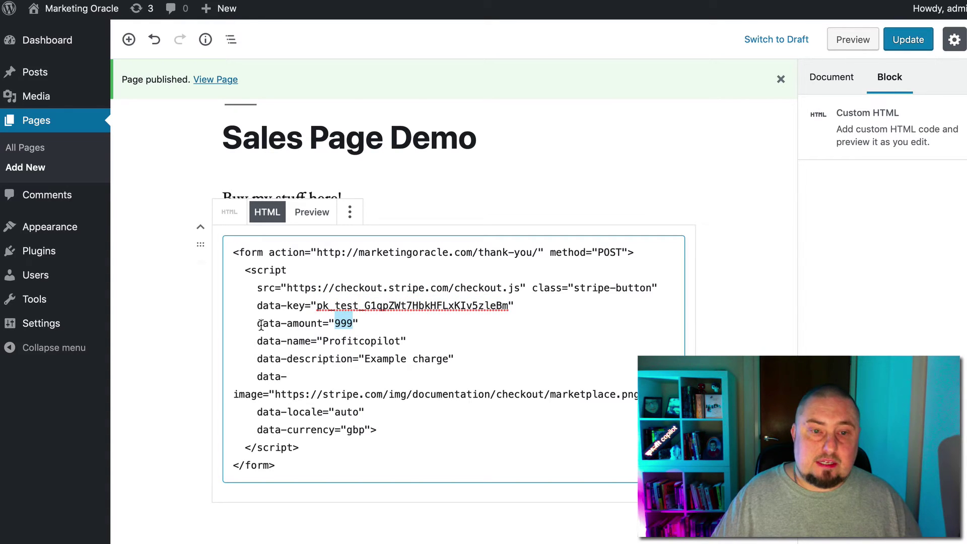
- Change the form's data-amount from 999 to 2700
{"action": "left_click", "coordinate": [335, 322]}
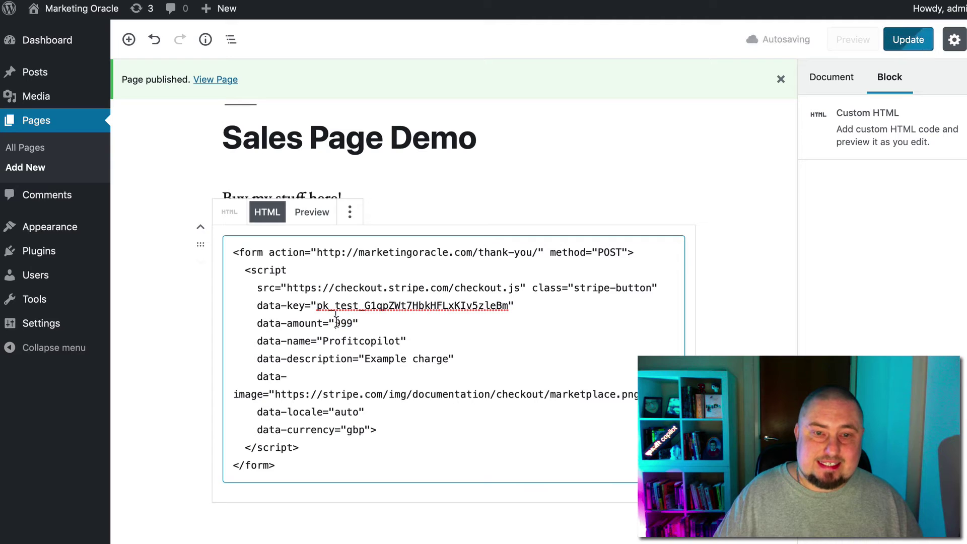
{"action": "double_click", "coordinate": [335, 323]}
{"action": "left_click_drag", "start_coordinate": [346, 430], "coordinate": [364, 433]}
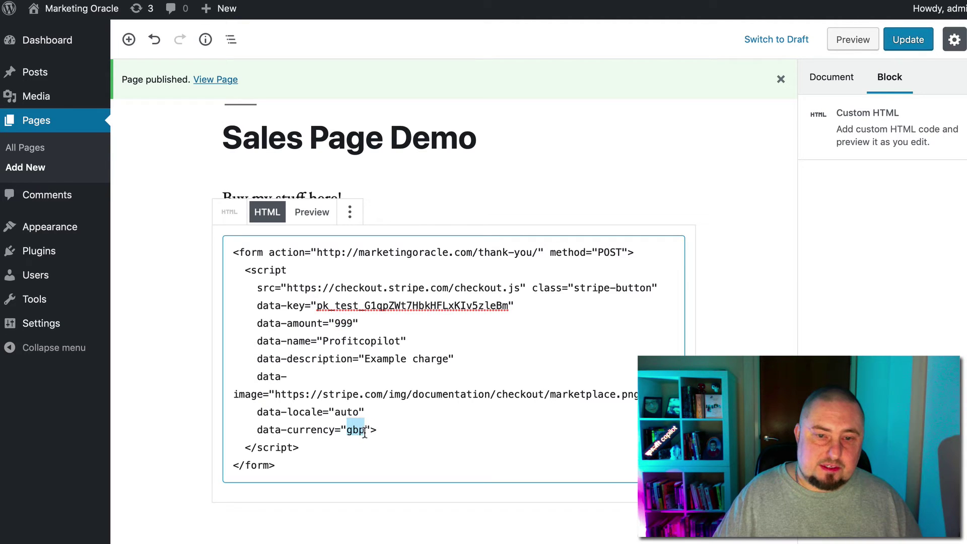
{"action": "left_click_drag", "start_coordinate": [335, 323], "coordinate": [355, 332]}
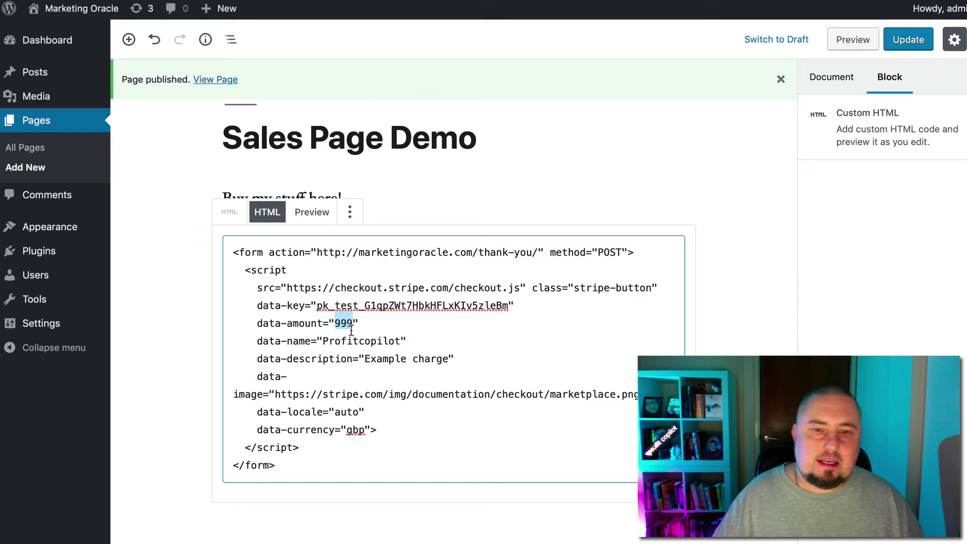
{"action": "left_click", "coordinate": [336, 323]}
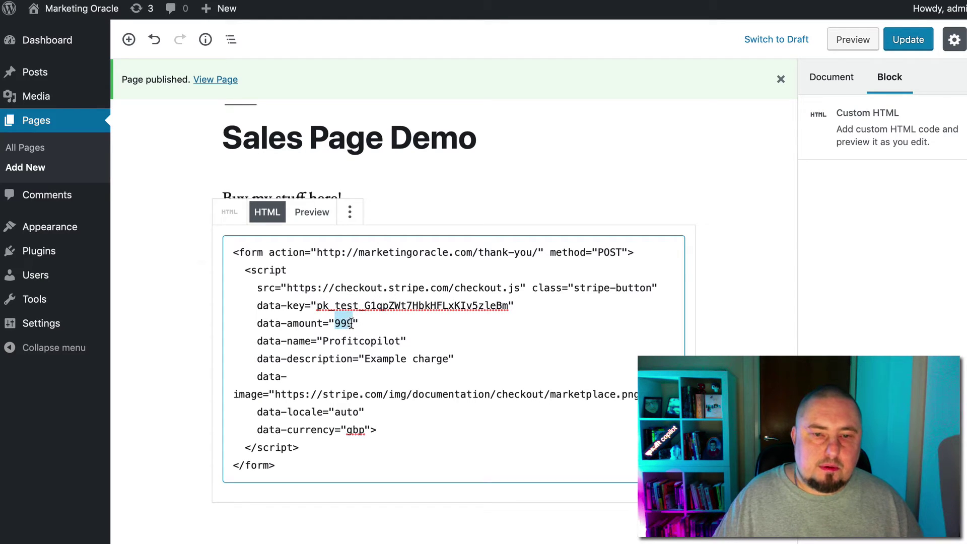
{"action": "left_click", "coordinate": [371, 328]}
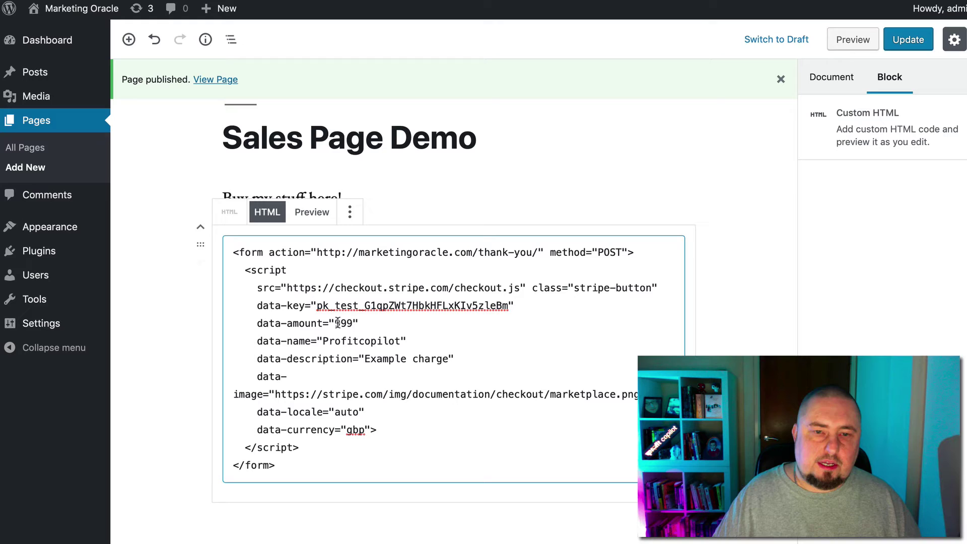
{"action": "left_click_drag", "start_coordinate": [335, 322], "coordinate": [353, 323]}
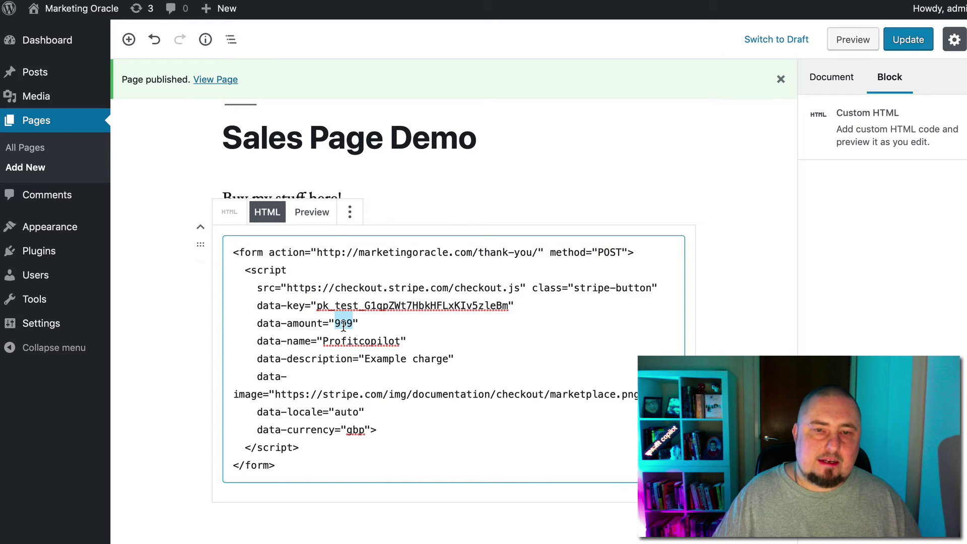
{"action": "left_click", "coordinate": [345, 326]}
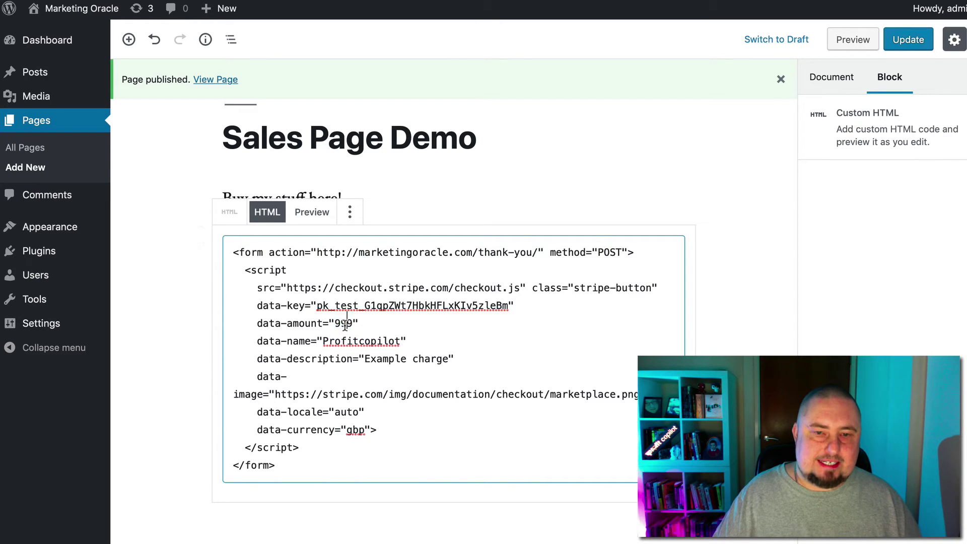
{"action": "left_click_drag", "start_coordinate": [336, 323], "coordinate": [349, 323]}
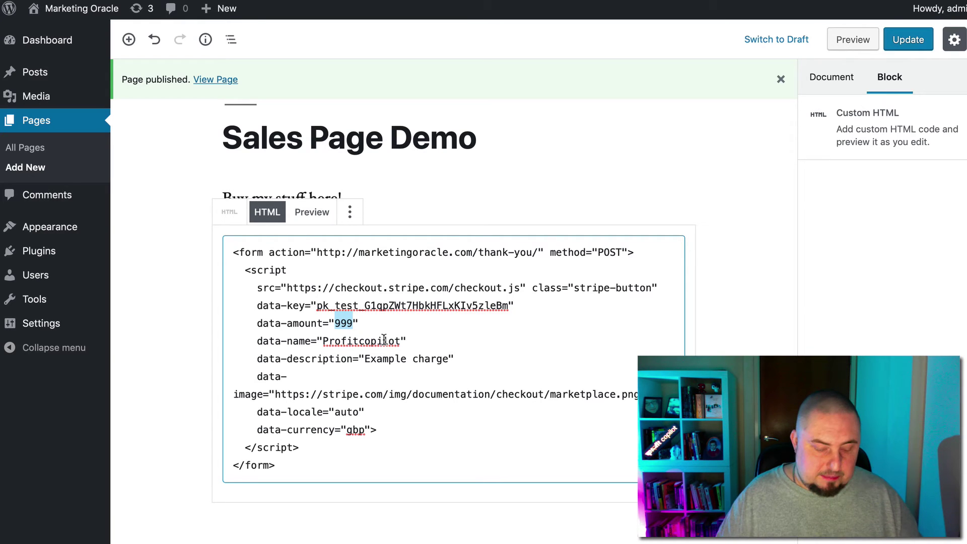
{"action": "type", "text": "2700"}
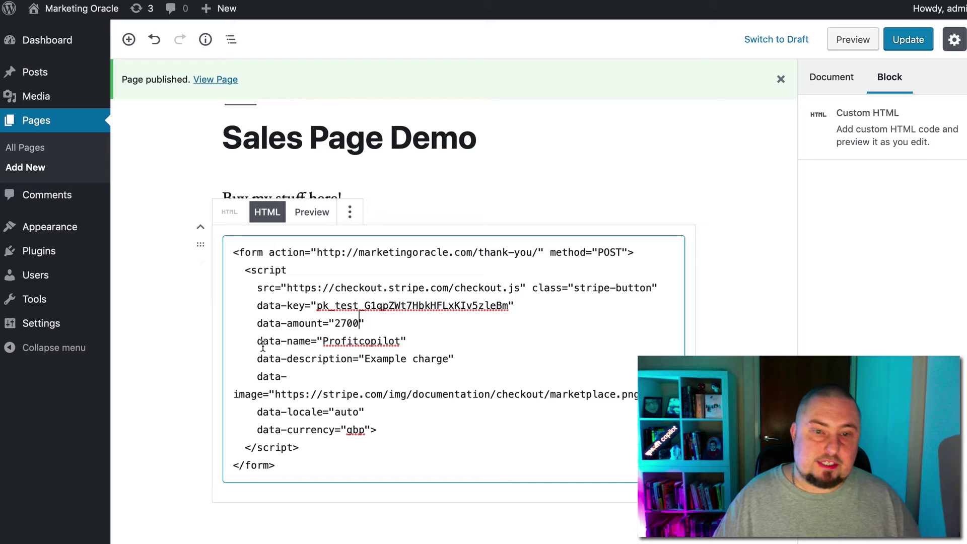
- Keep the name Profitcopilot and replace 'Example charge' with an ebook description
{"action": "left_click_drag", "start_coordinate": [322, 341], "coordinate": [401, 342]}
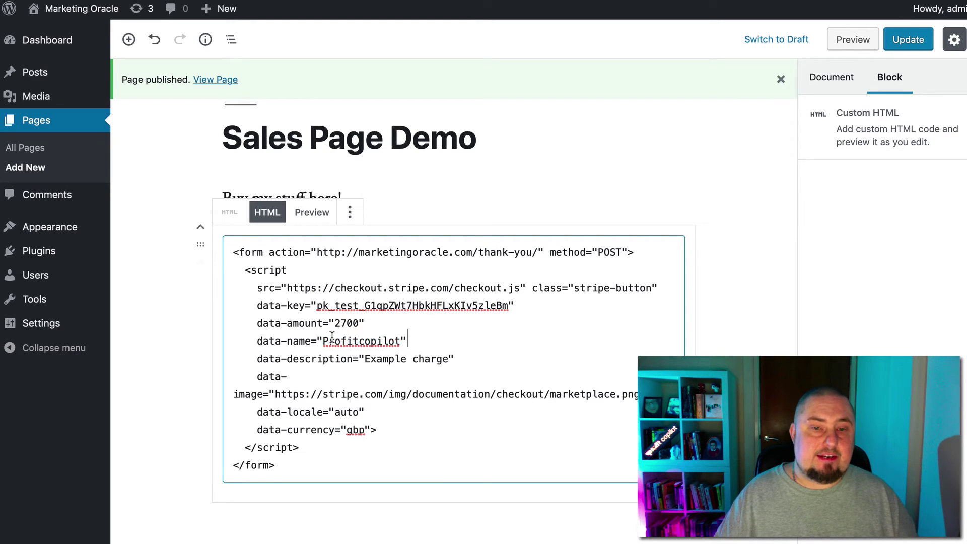
{"action": "left_click", "coordinate": [341, 359]}
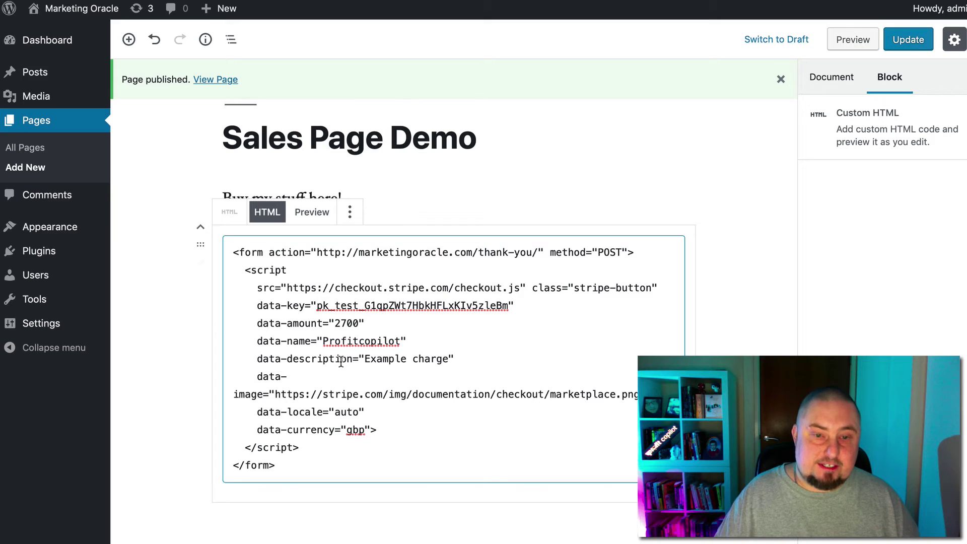
{"action": "left_click_drag", "start_coordinate": [365, 358], "coordinate": [449, 359]}
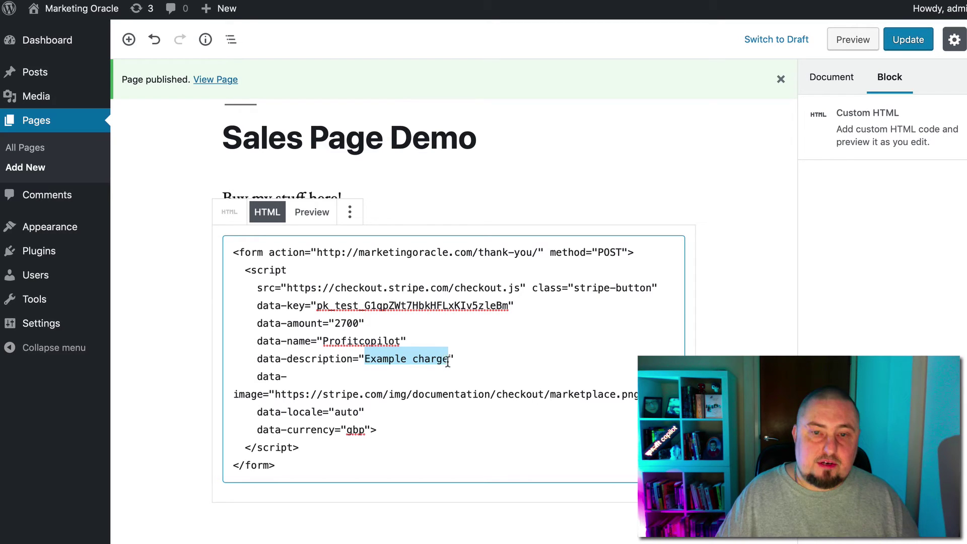
{"action": "type", "text": "Awesome Eb"}
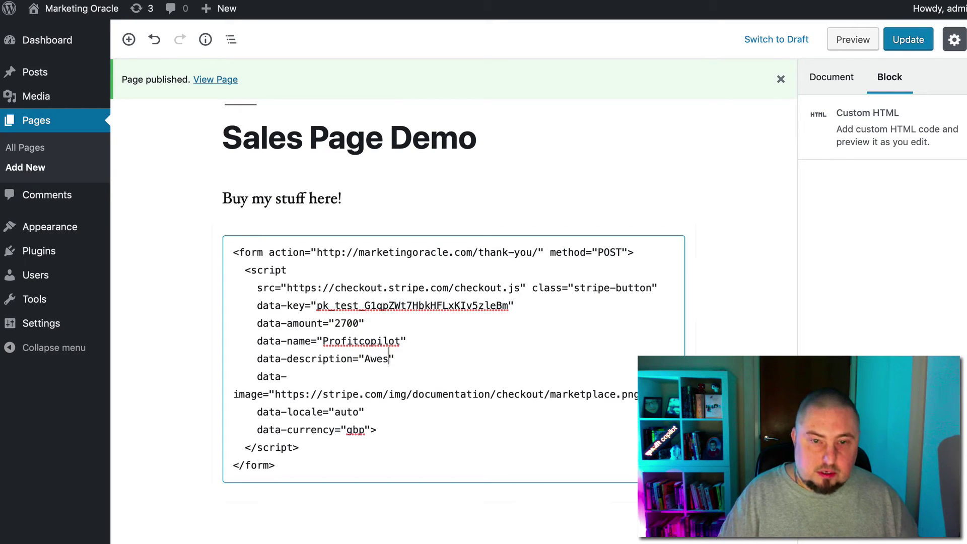
{"action": "type", "text": "ook from Mi"}
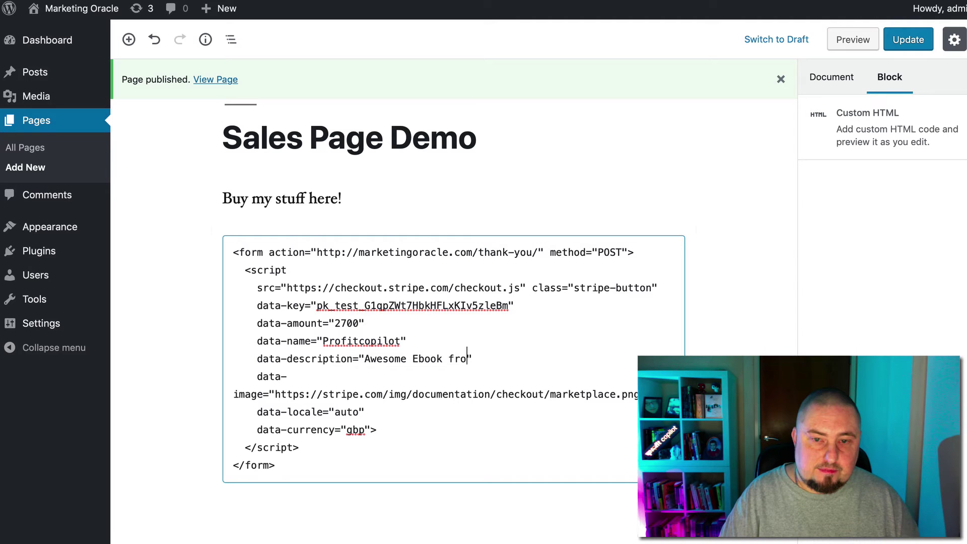
{"action": "type", "text": "ck"}
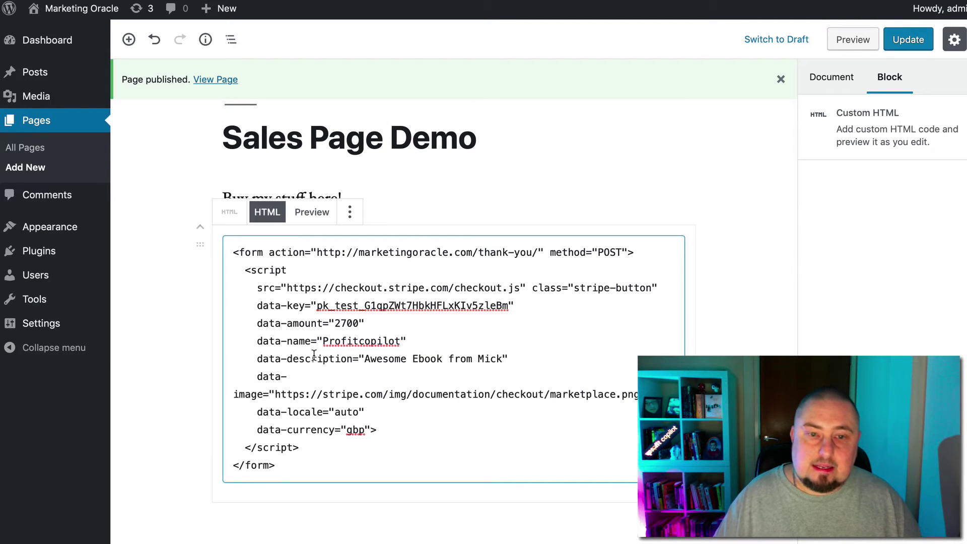
- Swap the sample image address for profit-copilot-logo-ret.jpg and confirm the gbp currency
{"action": "left_click", "coordinate": [437, 394]}
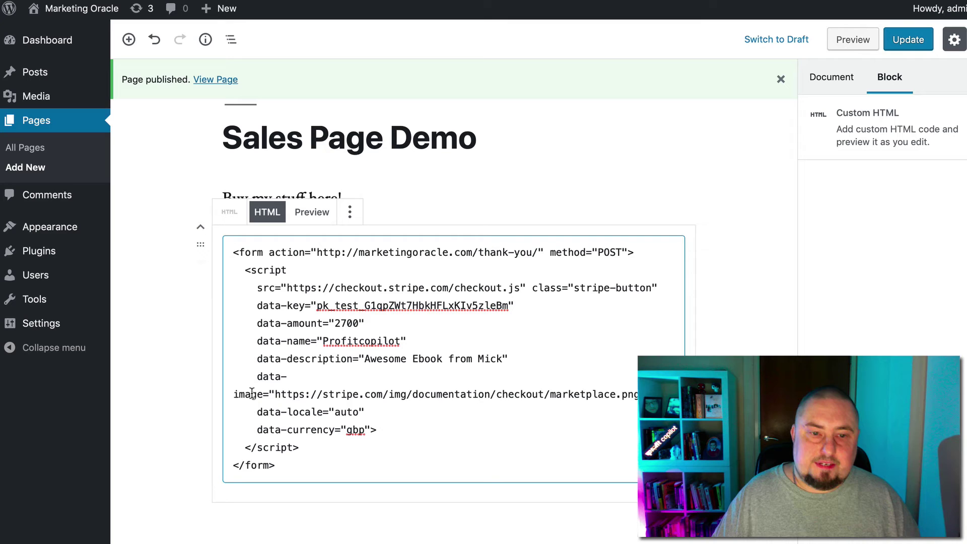
{"action": "left_click_drag", "start_coordinate": [279, 395], "coordinate": [636, 396]}
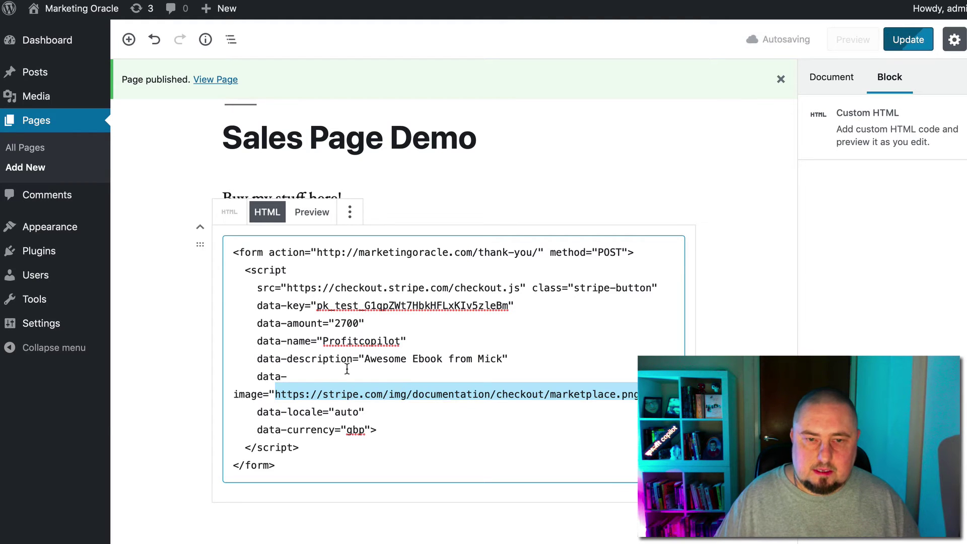
{"action": "left_click", "coordinate": [312, 394]}
{"action": "double_click", "coordinate": [305, 394]}
{"action": "left_click_drag", "start_coordinate": [305, 395], "coordinate": [275, 395]}
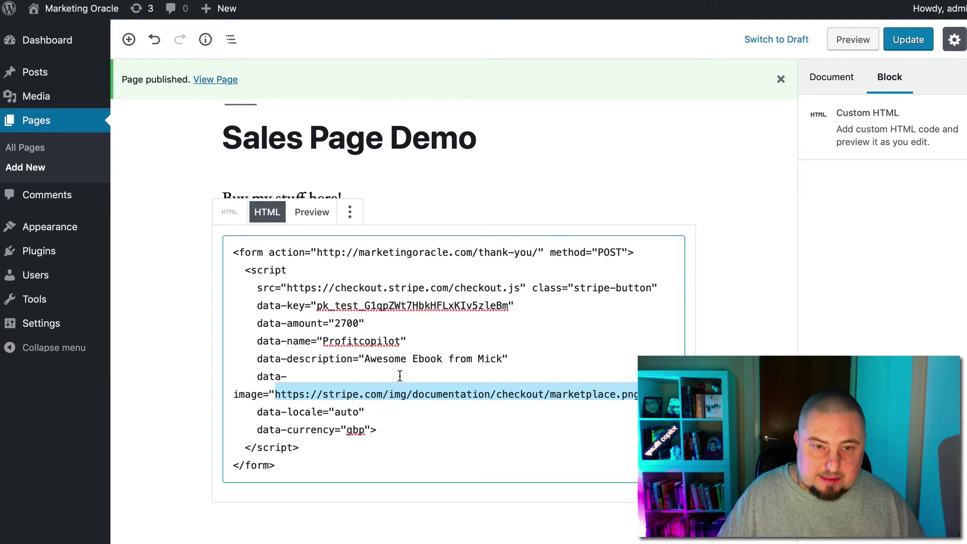
{"action": "type", "text": "https://profitcopilot.com/wp-content/uploads/2018/02/profit-copilot-logo-ret.jpg"}
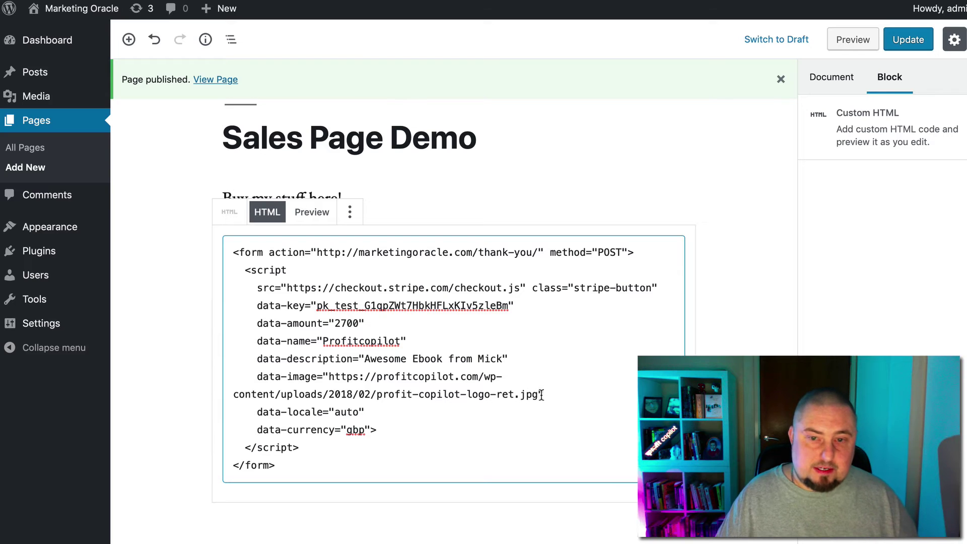
{"action": "left_click_drag", "start_coordinate": [539, 395], "coordinate": [330, 381]}
{"action": "left_click", "coordinate": [367, 391]}
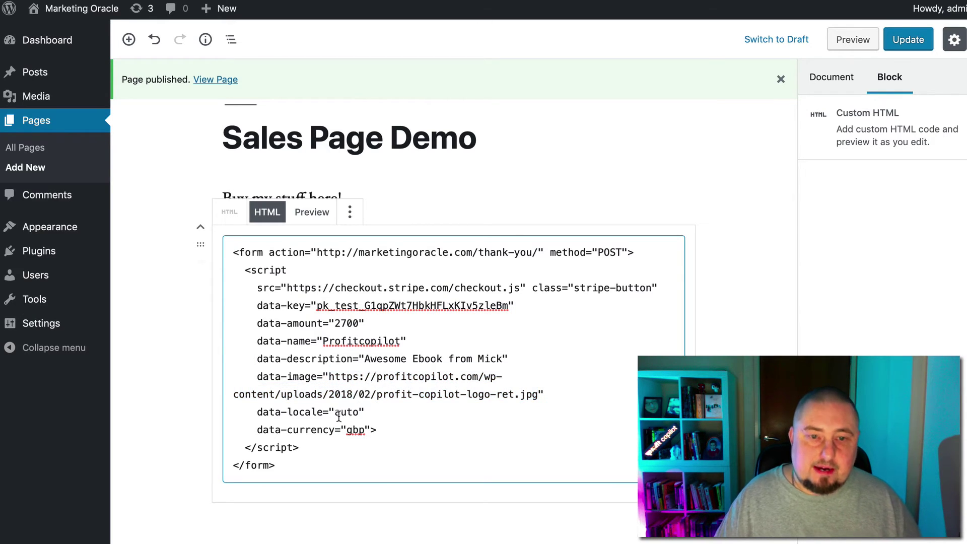
{"action": "double_click", "coordinate": [347, 431]}
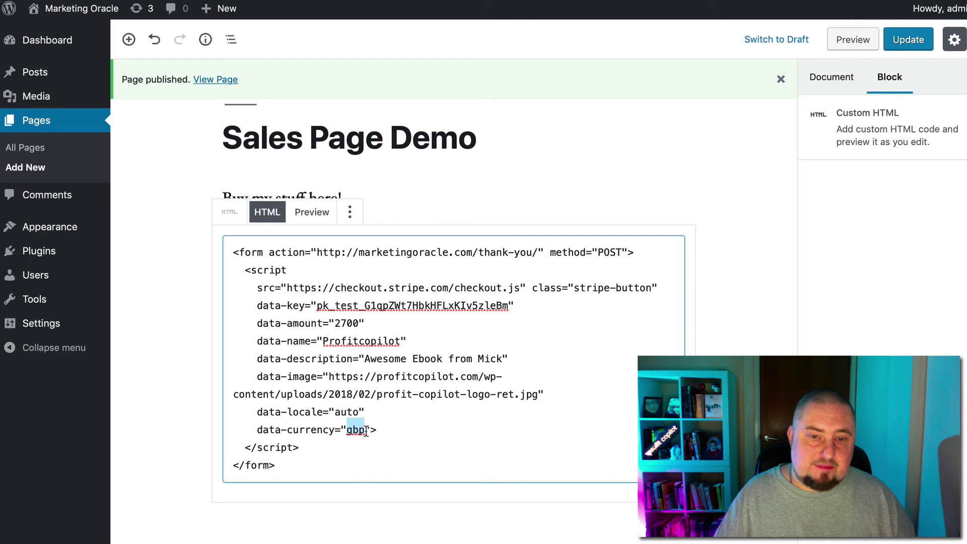
{"action": "left_click_drag", "start_coordinate": [347, 431], "coordinate": [367, 429]}
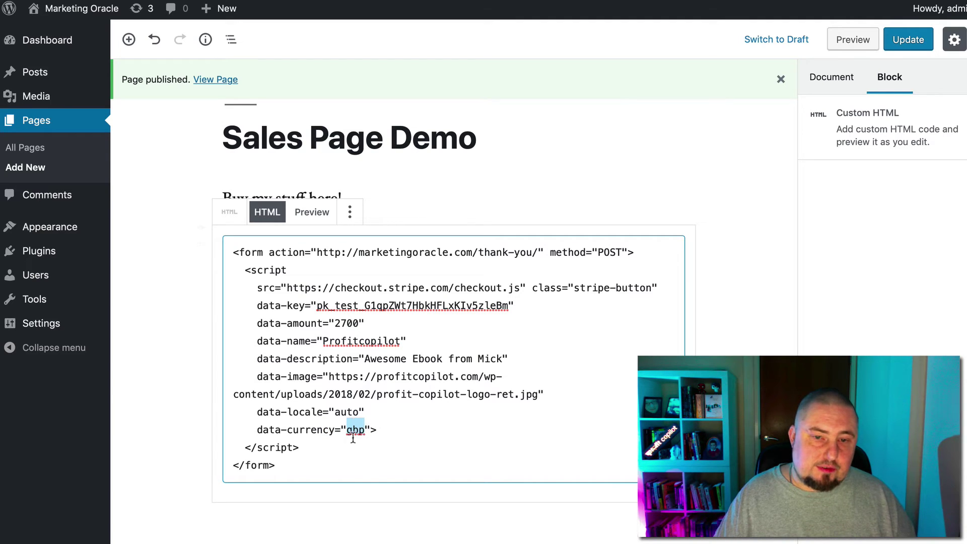
{"action": "left_click", "coordinate": [324, 434]}
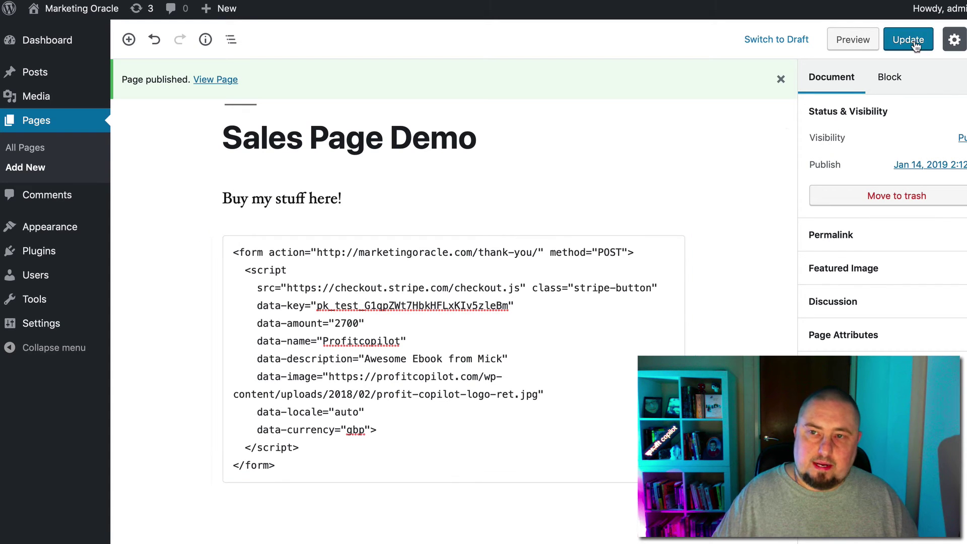
- Update the Sales Page Demo and view the live page with its Pay with Card button
{"action": "left_click", "coordinate": [909, 40]}
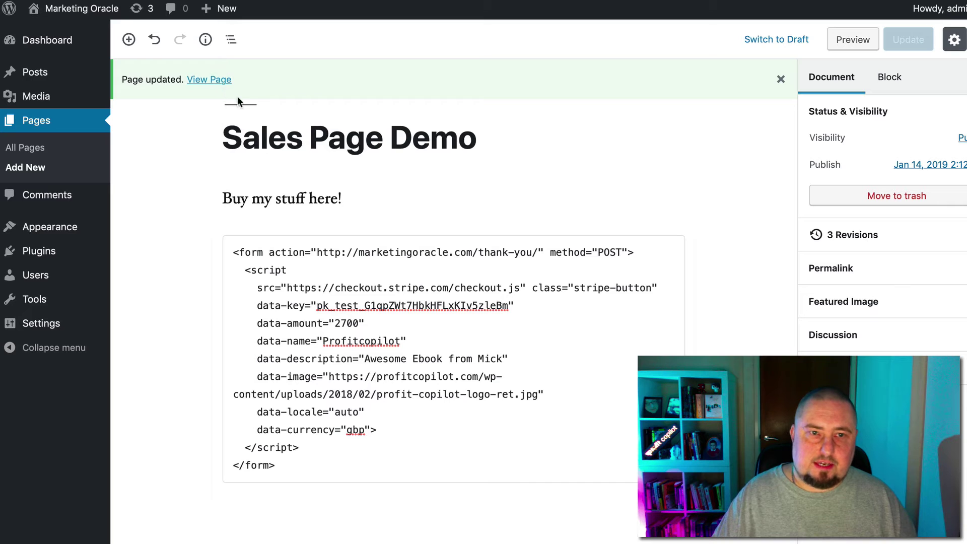
{"action": "left_click", "coordinate": [222, 84]}
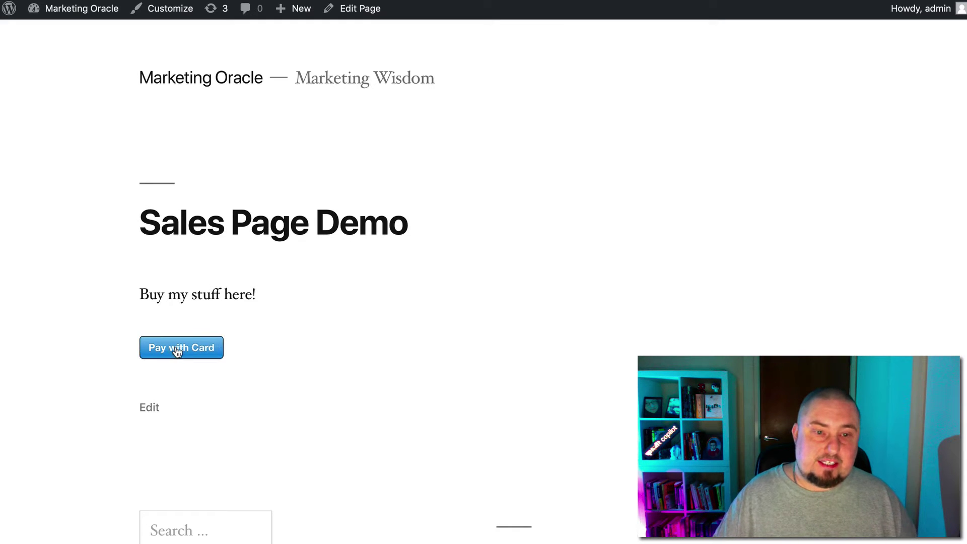
{"action": "left_click", "coordinate": [204, 350]}
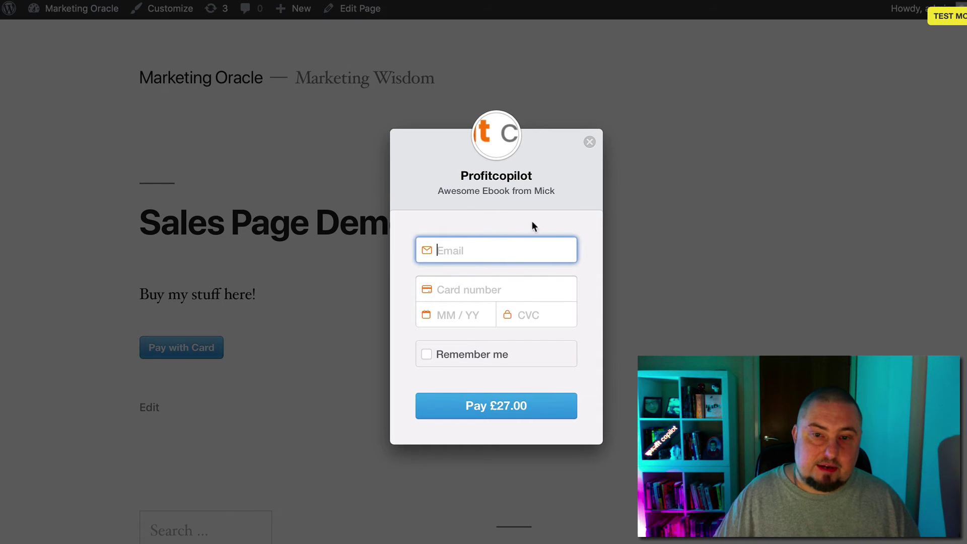
{"action": "left_click", "coordinate": [590, 143]}
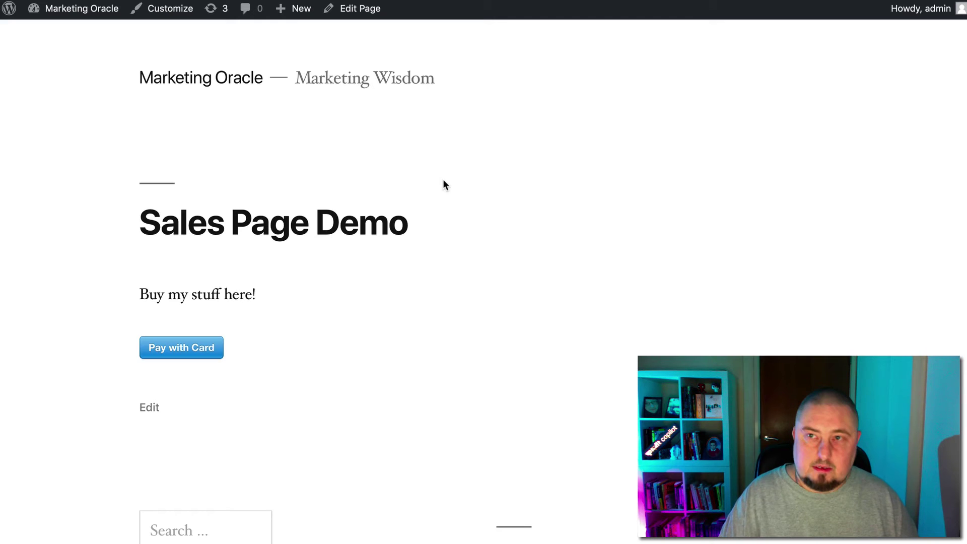
{"action": "mouse_move", "coordinate": [80, 9]}
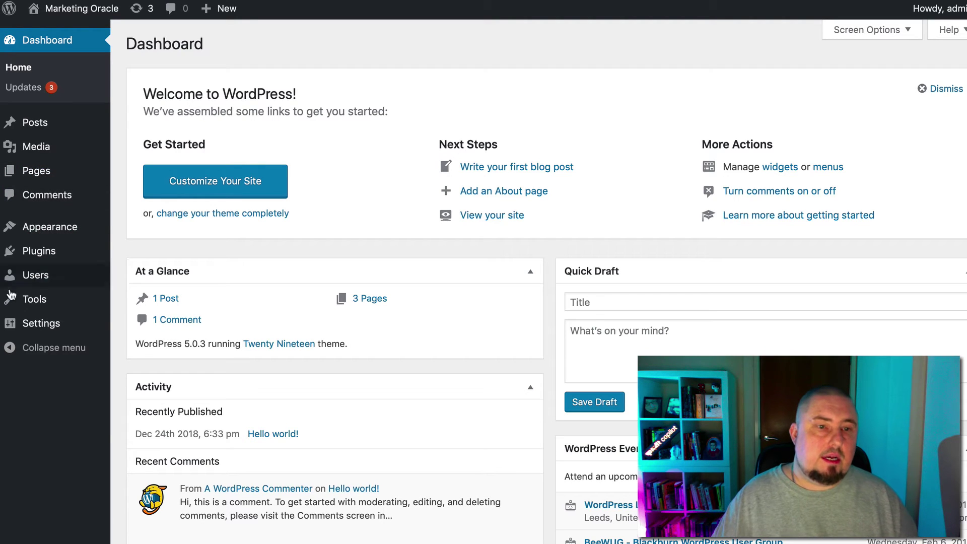
- Navigate from the Dashboard sidebar to the Plugins section to add new plugins
{"action": "mouse_move", "coordinate": [40, 251]}
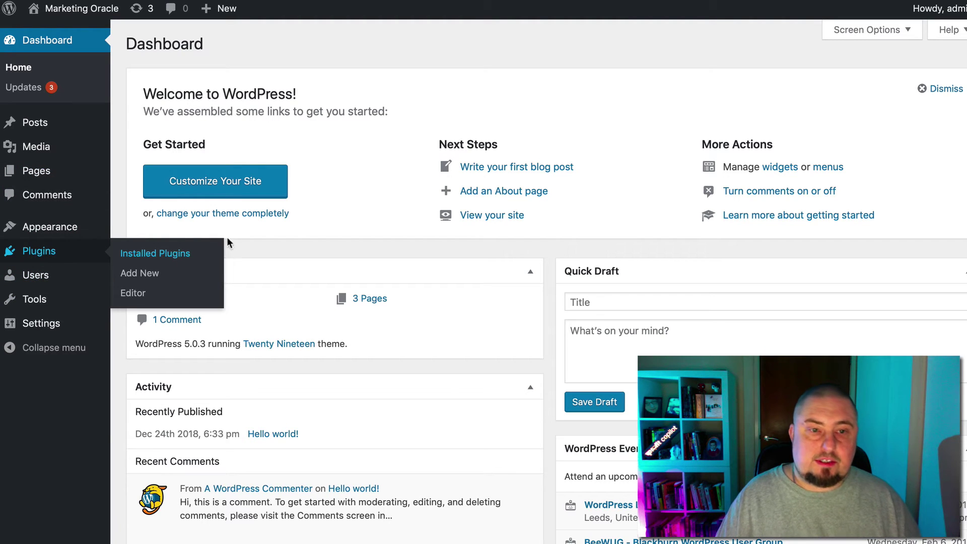
{"action": "left_click", "coordinate": [148, 274]}
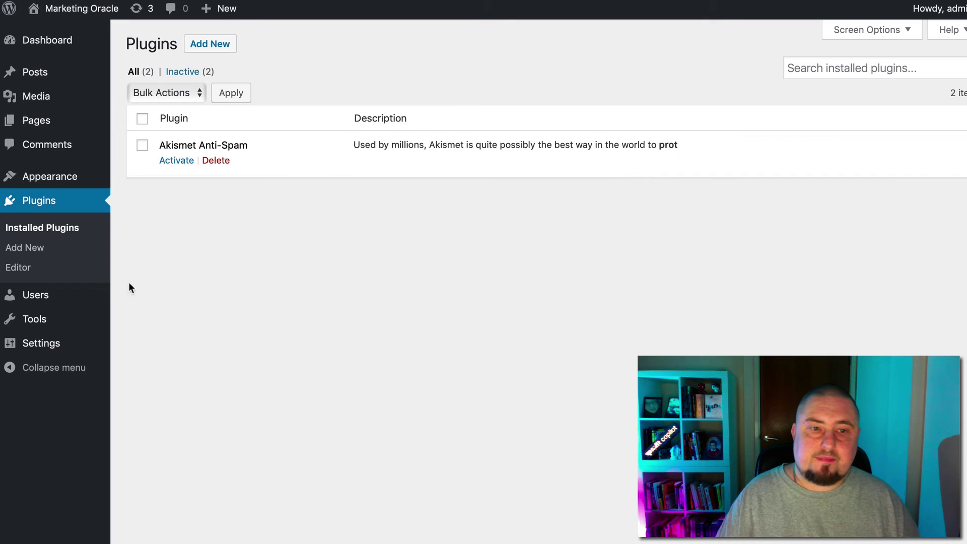
{"action": "left_click", "coordinate": [35, 250]}
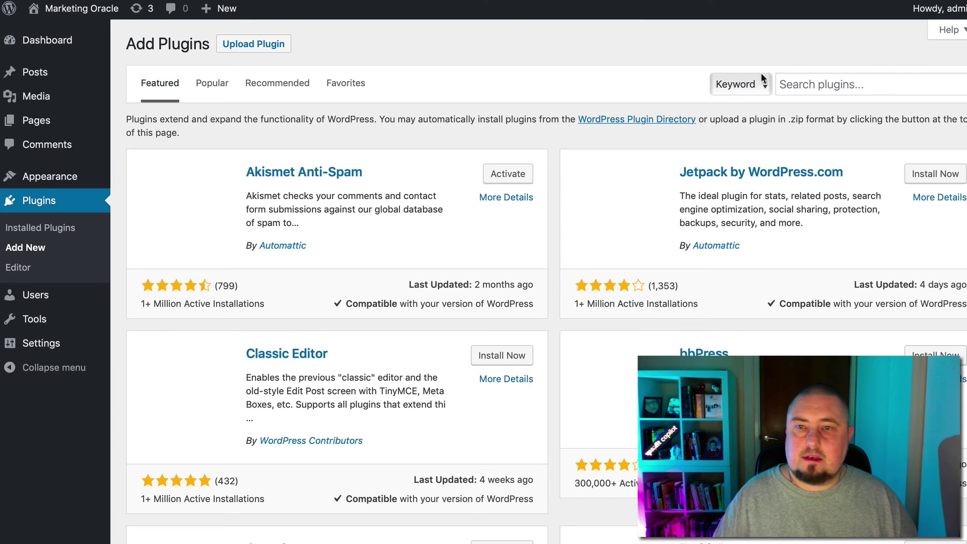
- Search plugins for 'wordpress simple pay', then install and activate Stripe Payments for WordPress – WP Simple Pay
{"action": "left_click", "coordinate": [827, 92]}
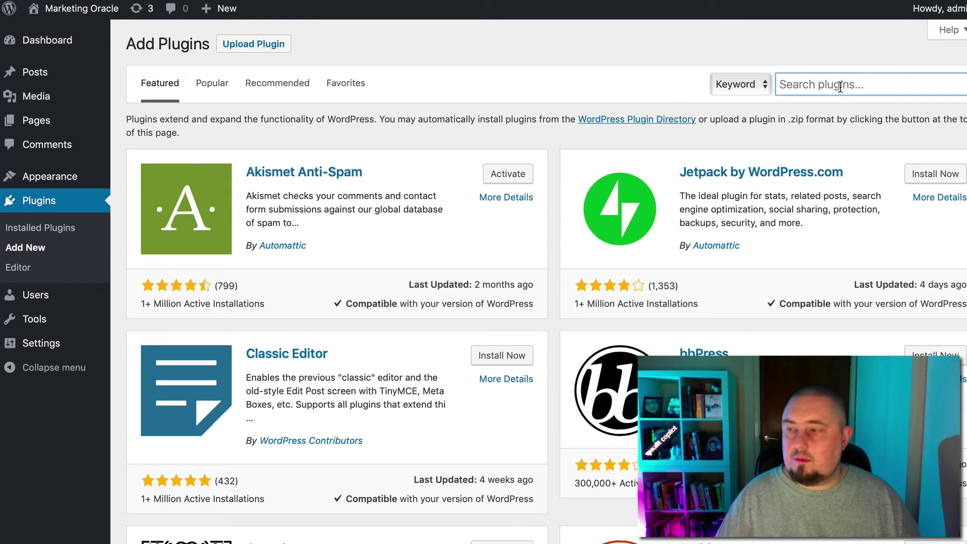
{"action": "type", "text": "wordp"}
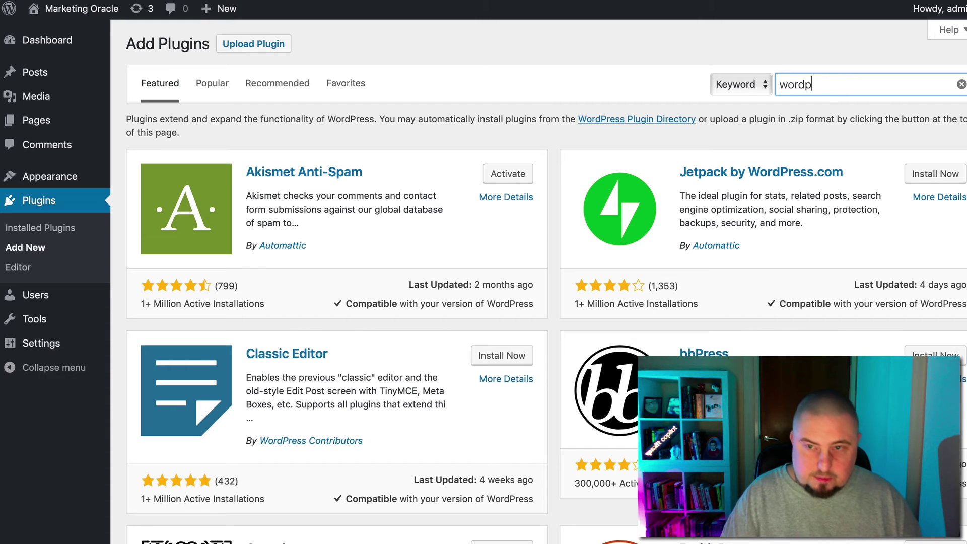
{"action": "type", "text": "rdp"}
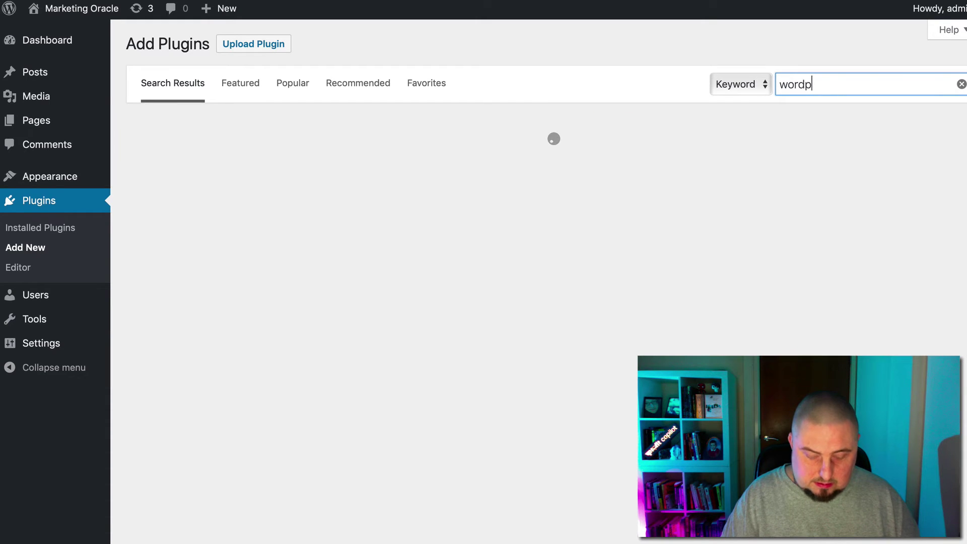
{"action": "type", "text": "ress simple pay"}
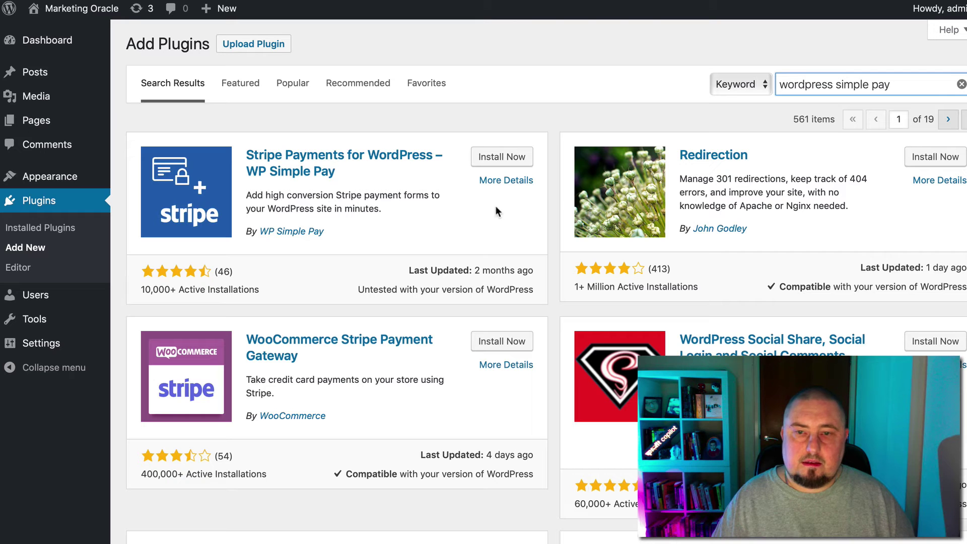
{"action": "scroll", "coordinate": [510, 229], "scroll_direction": "down", "scroll_amount": 5}
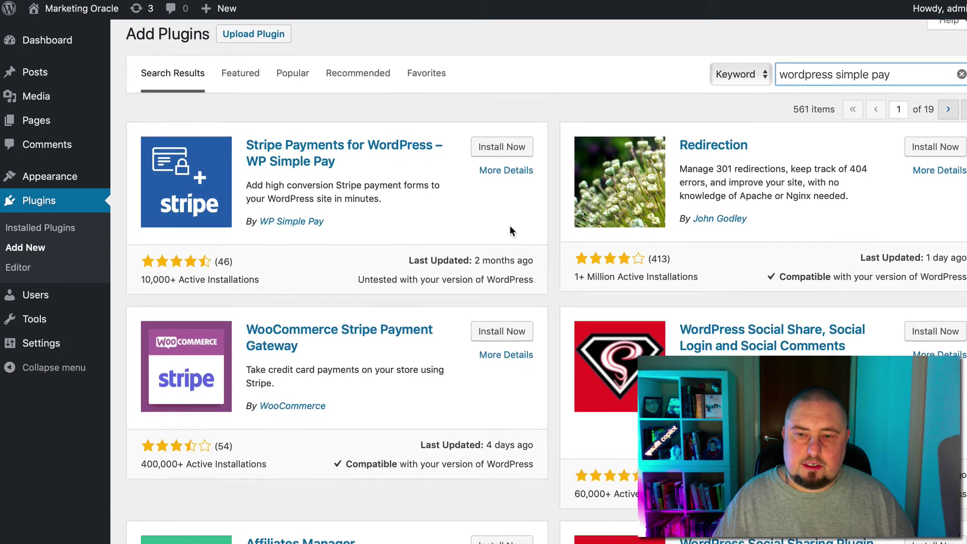
{"action": "scroll", "coordinate": [512, 182], "scroll_direction": "up", "scroll_amount": 5}
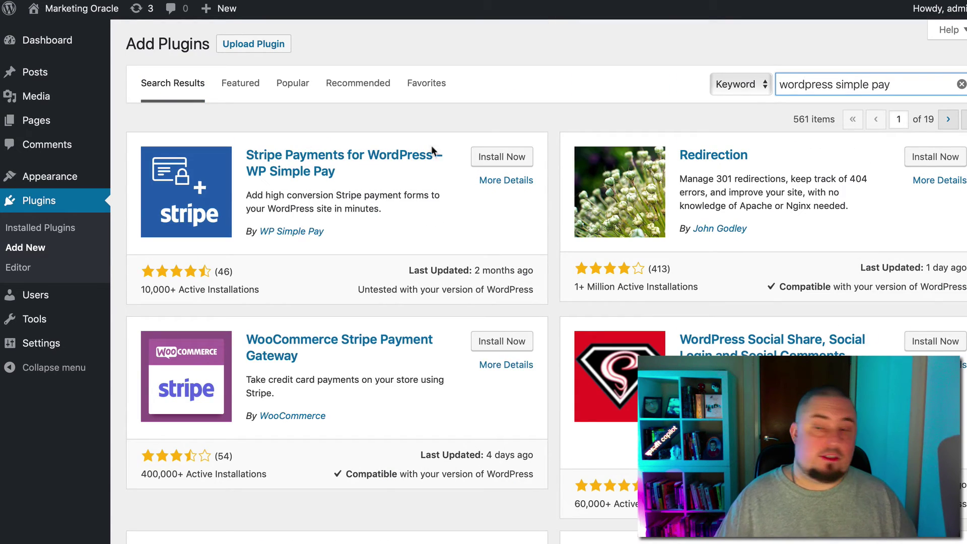
{"action": "left_click", "coordinate": [511, 157]}
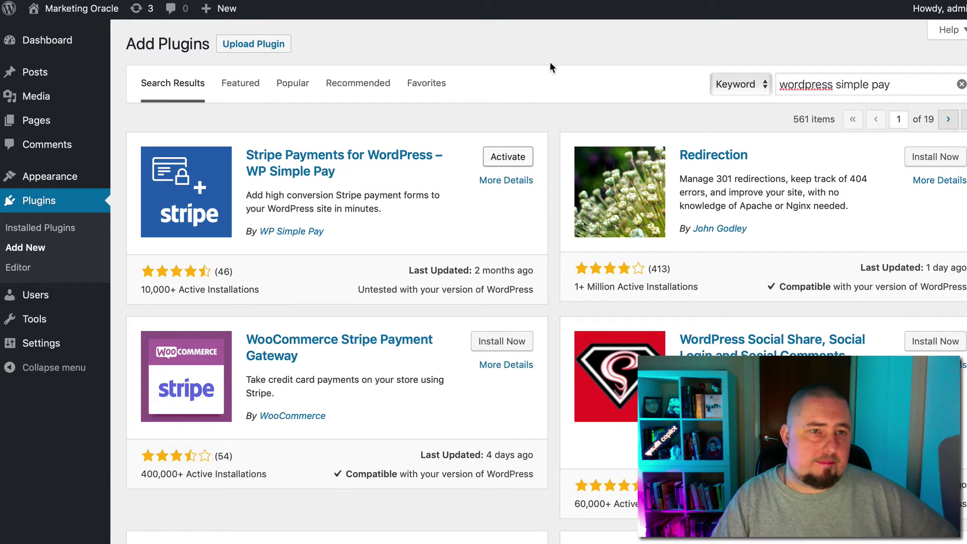
{"action": "left_click", "coordinate": [524, 157]}
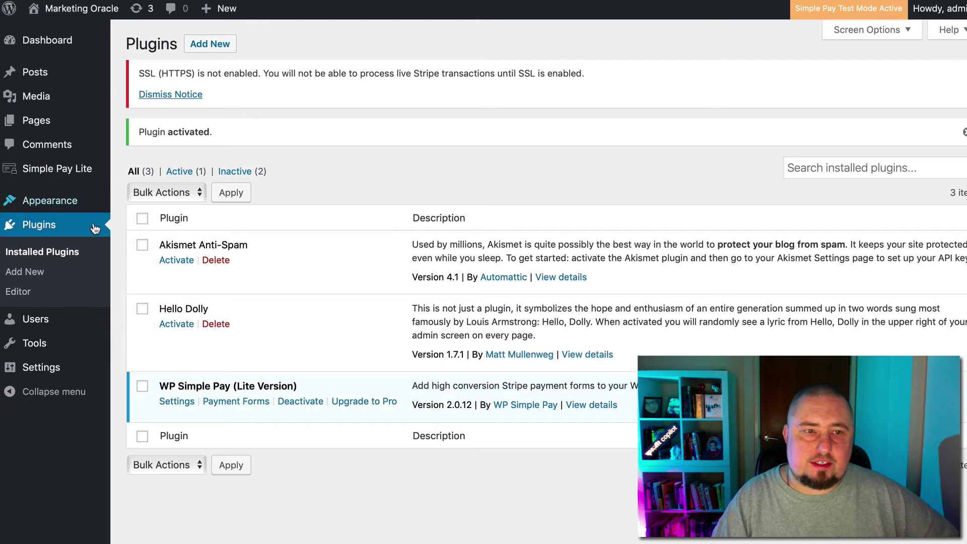
{"action": "mouse_move", "coordinate": [62, 178]}
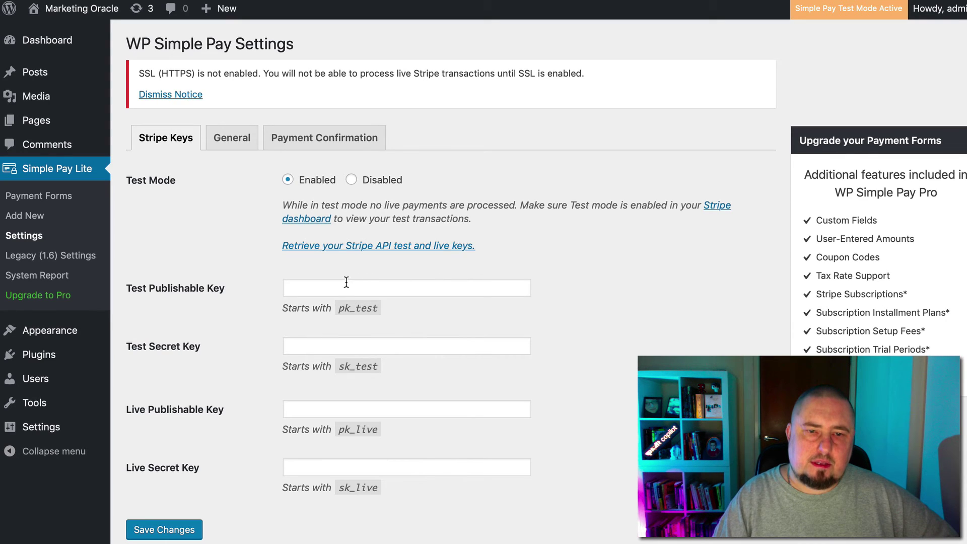
{"action": "left_click", "coordinate": [370, 290]}
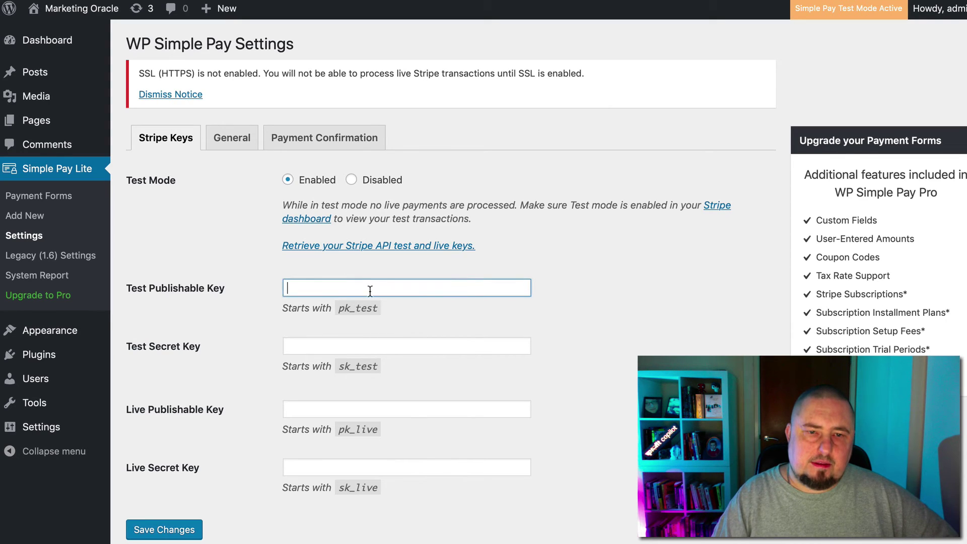
{"action": "left_click", "coordinate": [313, 347]}
{"action": "left_click", "coordinate": [311, 407]}
{"action": "left_click", "coordinate": [310, 470]}
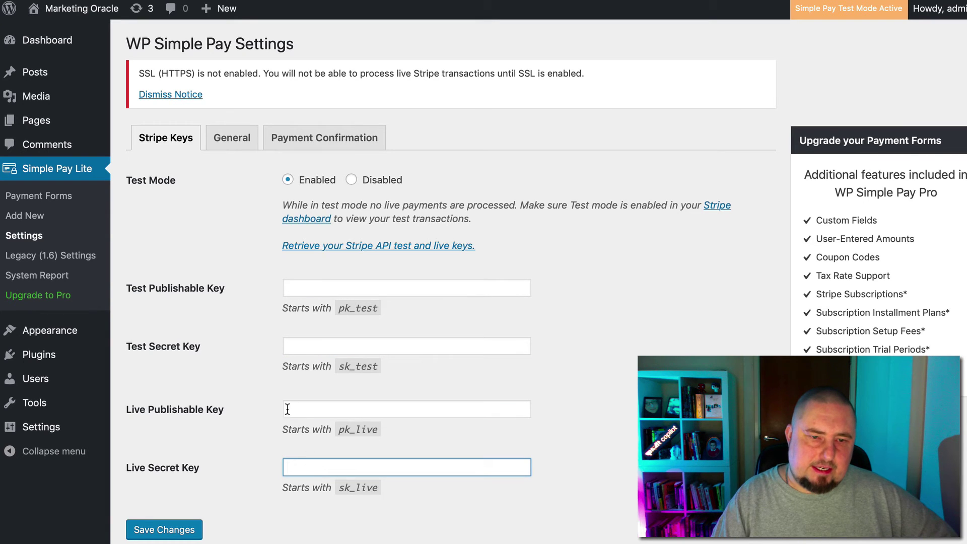
{"action": "left_click", "coordinate": [322, 407]}
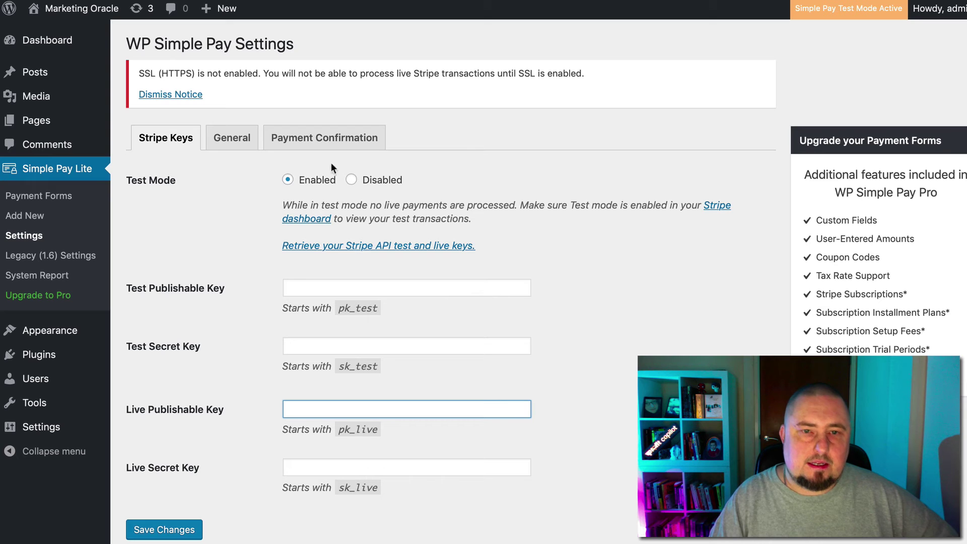
{"action": "left_click", "coordinate": [234, 144]}
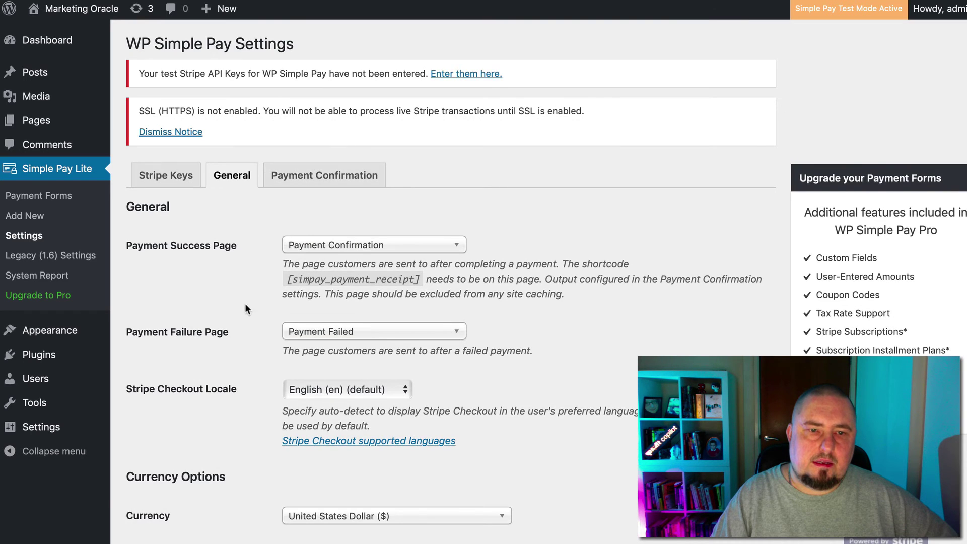
{"action": "scroll", "coordinate": [249, 222], "scroll_direction": "down", "scroll_amount": 5}
{"action": "scroll", "coordinate": [266, 151], "scroll_direction": "up", "scroll_amount": 5}
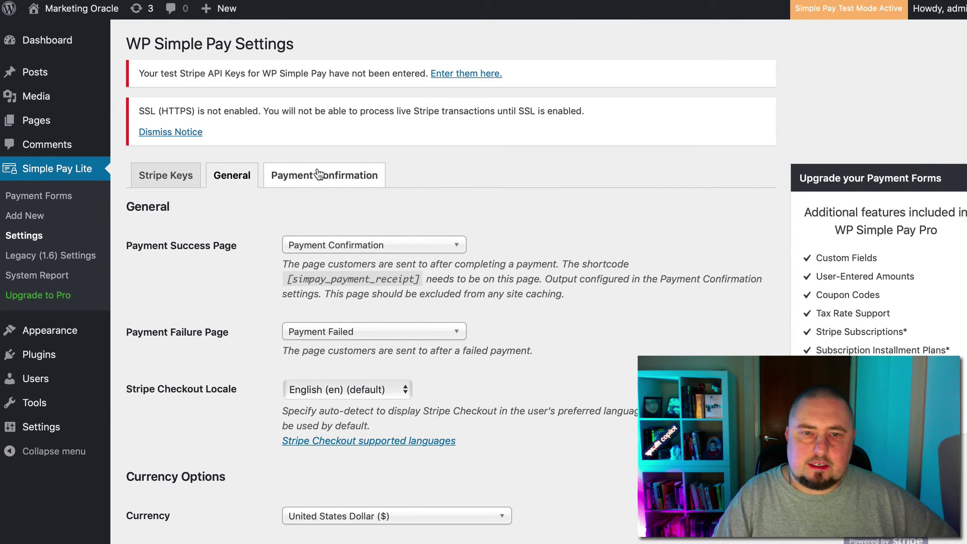
{"action": "left_click", "coordinate": [353, 182]}
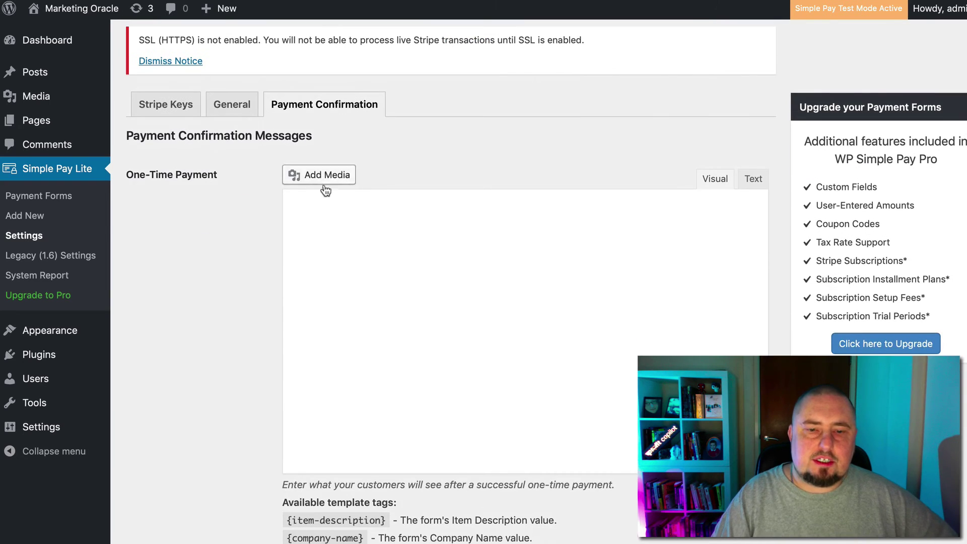
{"action": "scroll", "coordinate": [404, 421], "scroll_direction": "down", "scroll_amount": 3}
{"action": "left_click", "coordinate": [538, 267]}
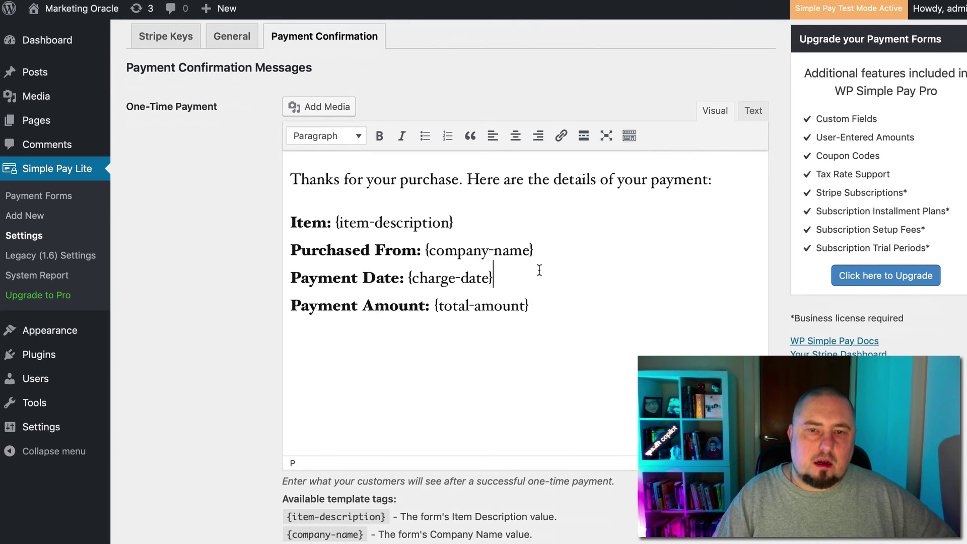
{"action": "scroll", "coordinate": [529, 303], "scroll_direction": "up", "scroll_amount": 3}
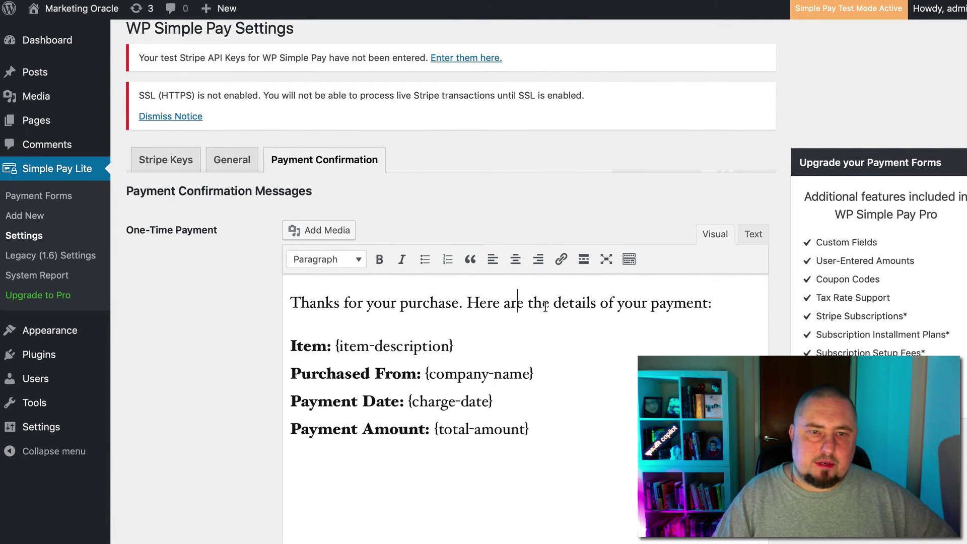
{"action": "scroll", "coordinate": [626, 445], "scroll_direction": "up", "scroll_amount": 1}
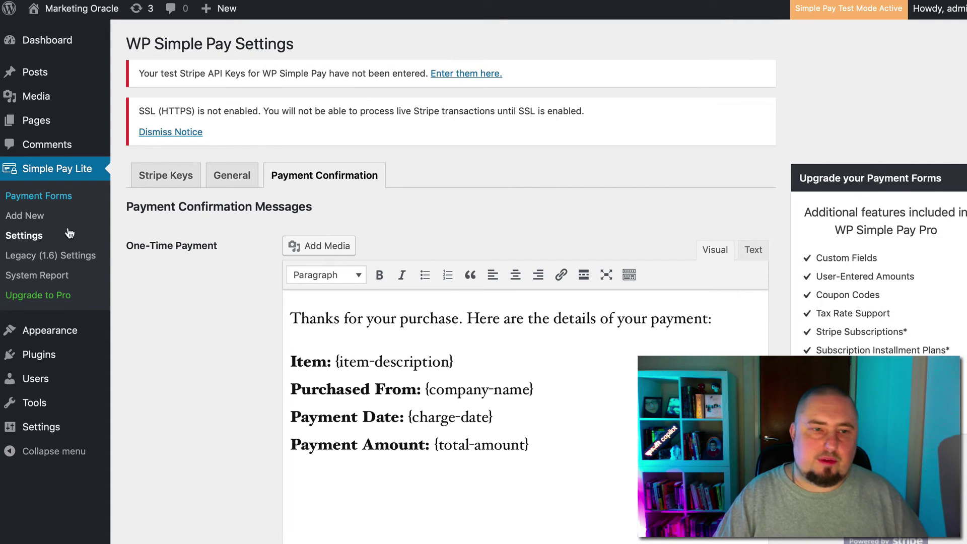
{"action": "left_click", "coordinate": [58, 200]}
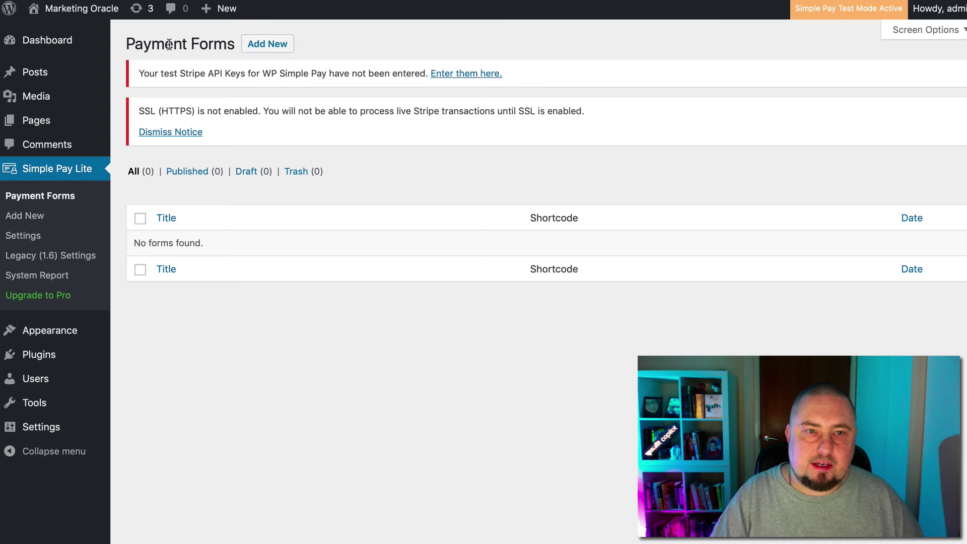
- Start a new Simple Pay payment form with a one-time amount of 27.00
{"action": "left_click", "coordinate": [265, 56]}
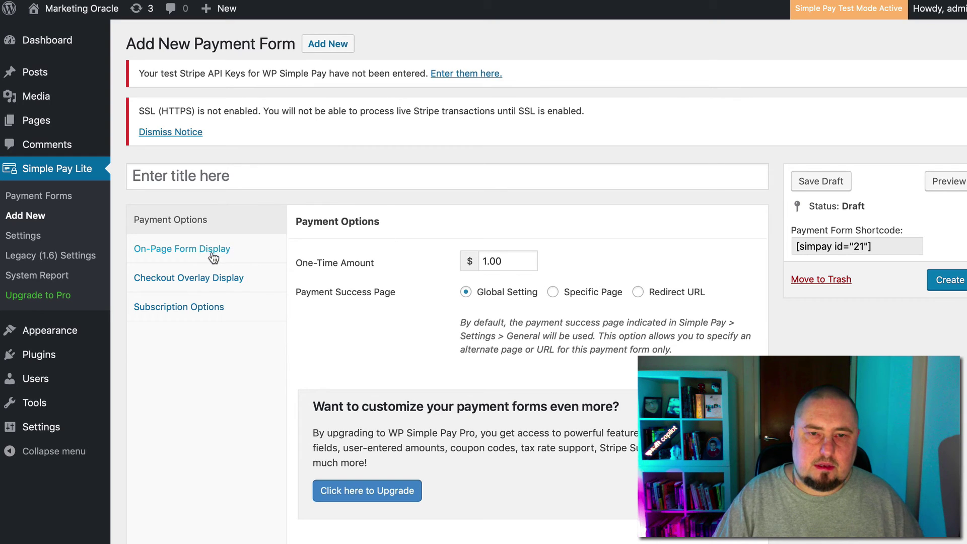
{"action": "left_click", "coordinate": [488, 264]}
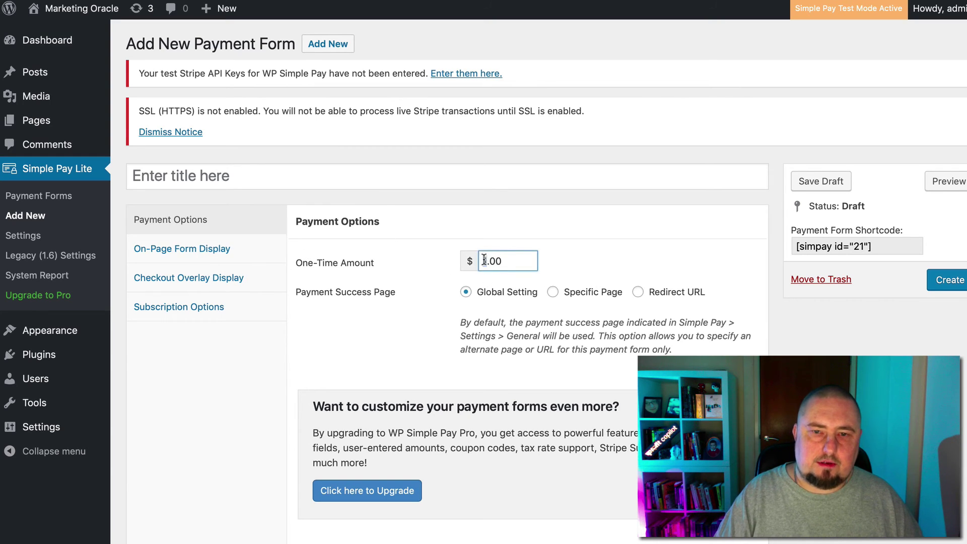
{"action": "key", "text": "BackSpace"}
{"action": "type", "text": "27"}
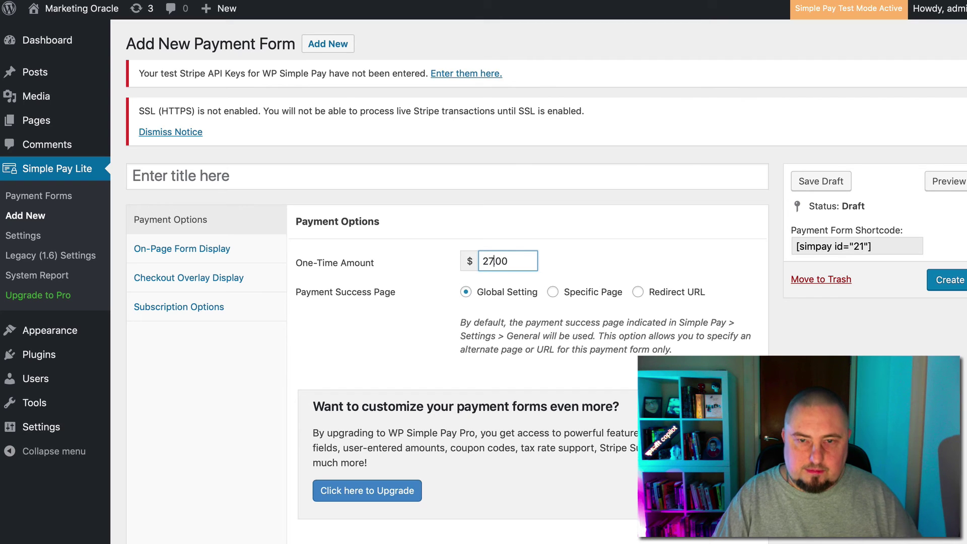
- Set the payment button text to 'Buy now!' and the processing text to 'Processing'
{"action": "left_click", "coordinate": [182, 249]}
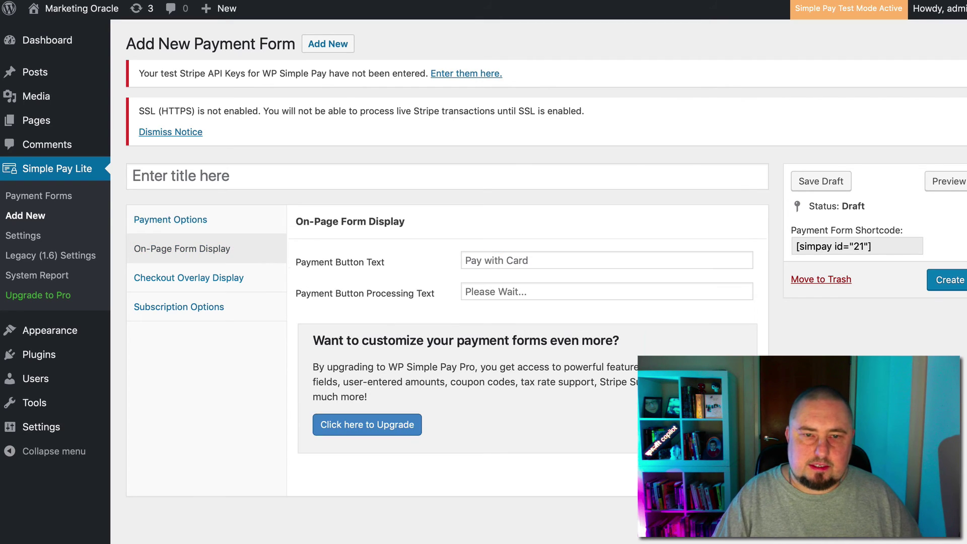
{"action": "left_click", "coordinate": [504, 260]}
{"action": "left_click", "coordinate": [503, 292]}
{"action": "left_click", "coordinate": [465, 260]}
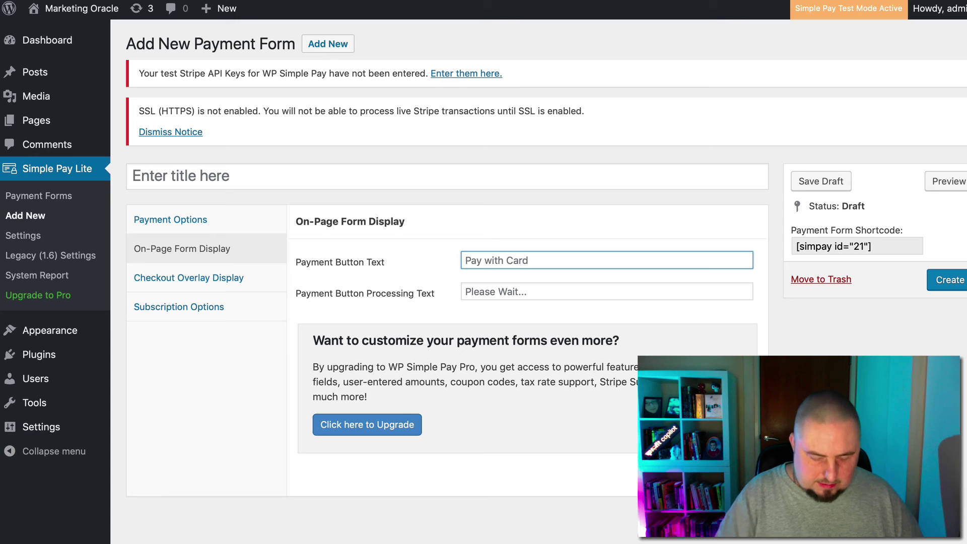
{"action": "key", "text": "ctrl+a"}
{"action": "type", "text": "Buy"}
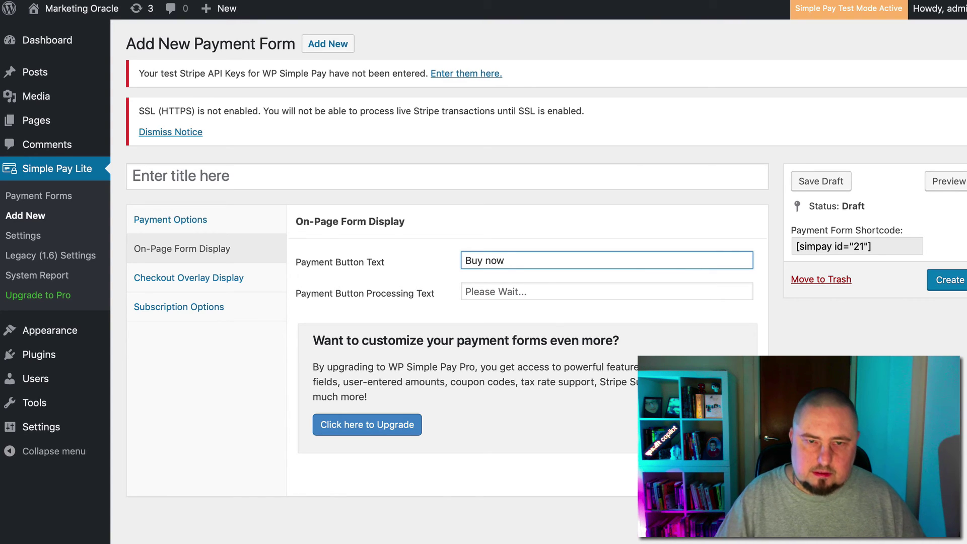
{"action": "key", "text": "Tab"}
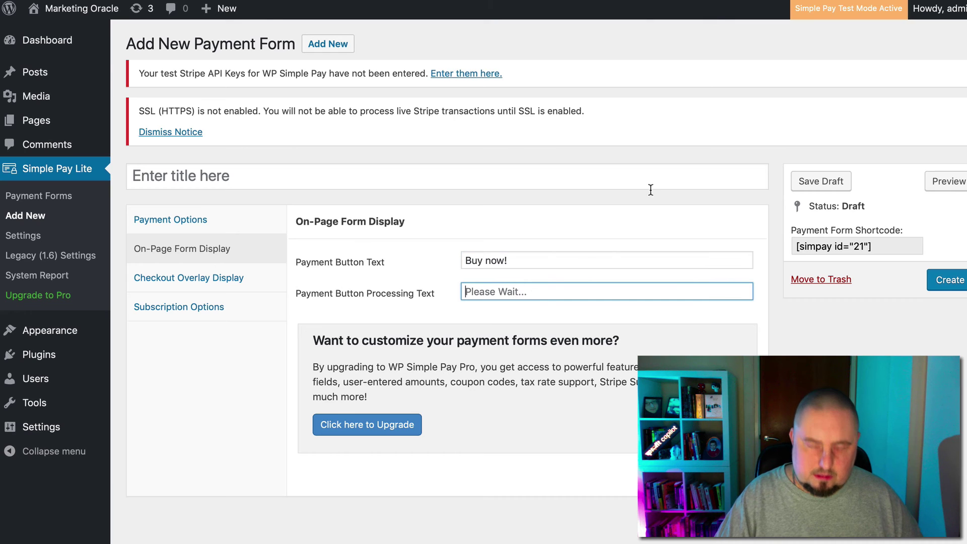
{"action": "type", "text": "a"}
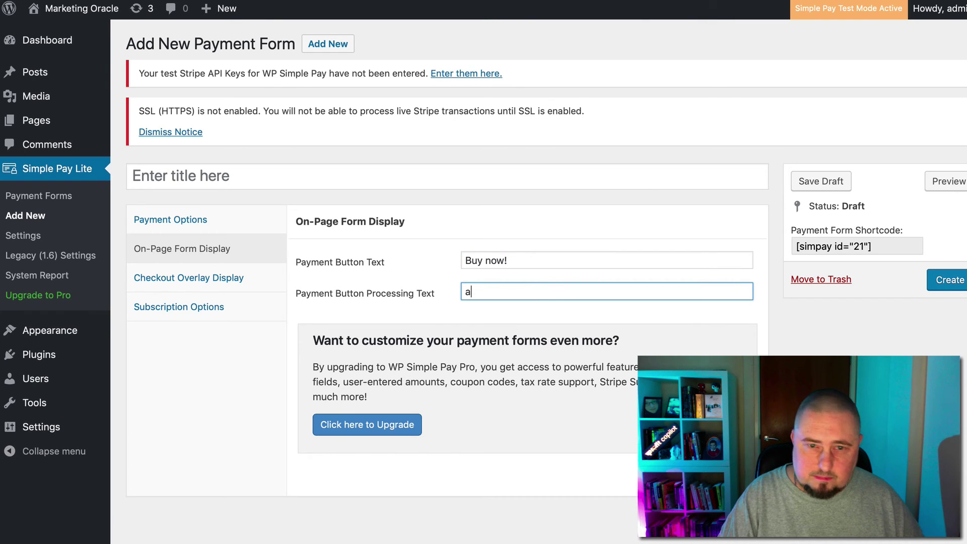
{"action": "key", "text": "BackSpace"}
{"action": "type", "text": "P"}
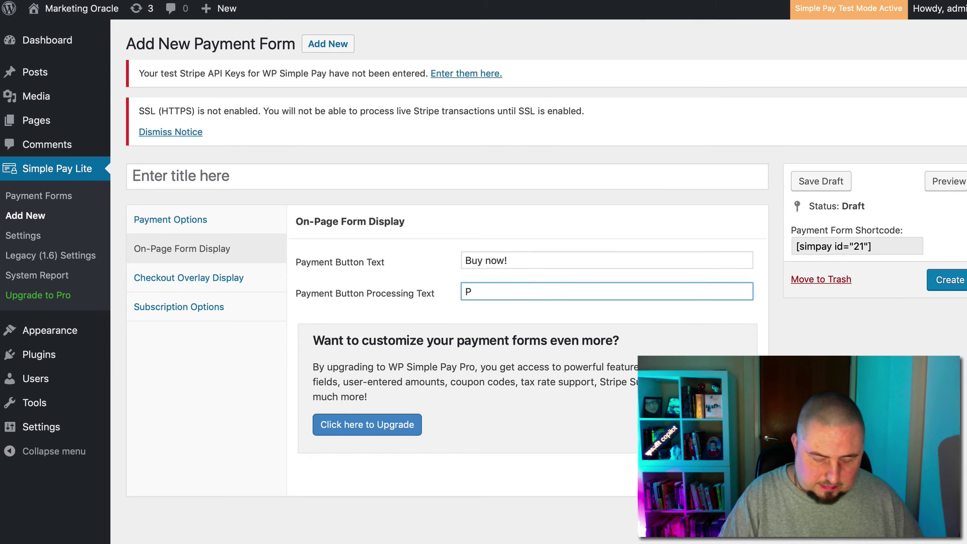
{"action": "type", "text": "rocessing"}
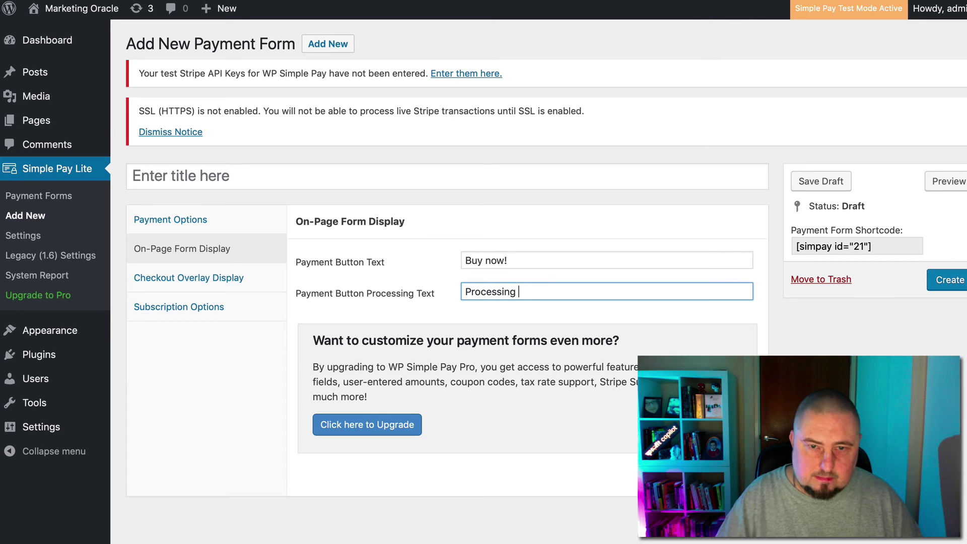
- Review the checkout overlay and subscription options, then create the form and select its shortcode
{"action": "left_click", "coordinate": [272, 286]}
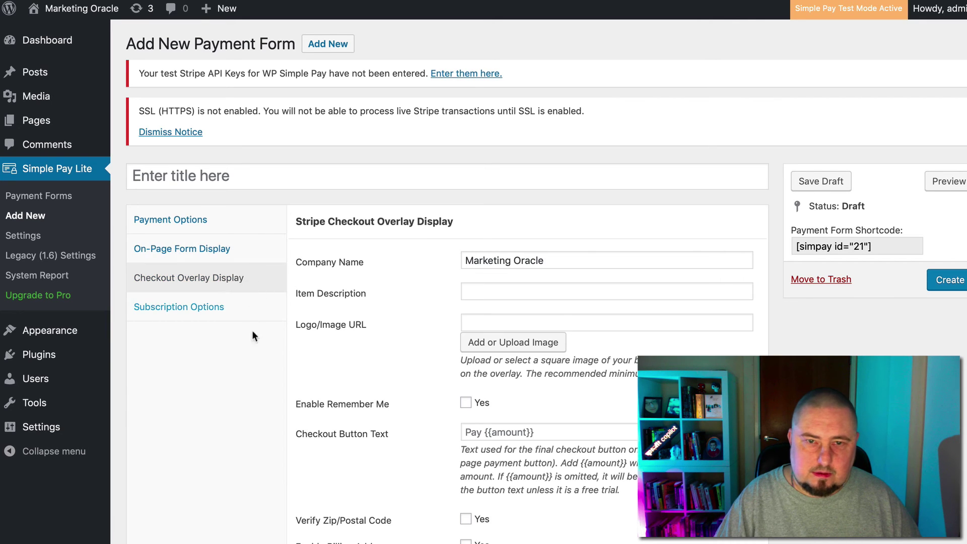
{"action": "scroll", "coordinate": [240, 321], "scroll_direction": "down", "scroll_amount": 3}
{"action": "left_click", "coordinate": [212, 179]}
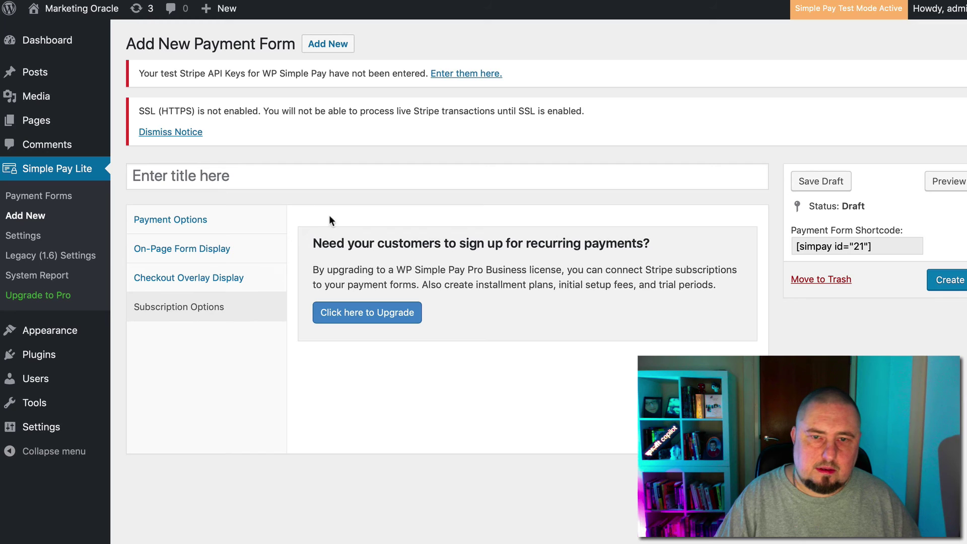
{"action": "left_click", "coordinate": [201, 219]}
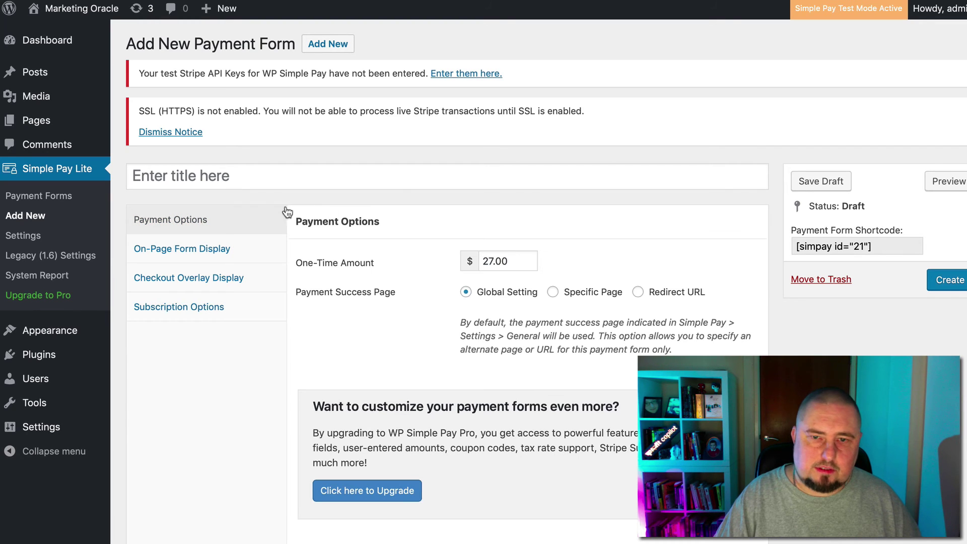
{"action": "left_click", "coordinate": [950, 280]}
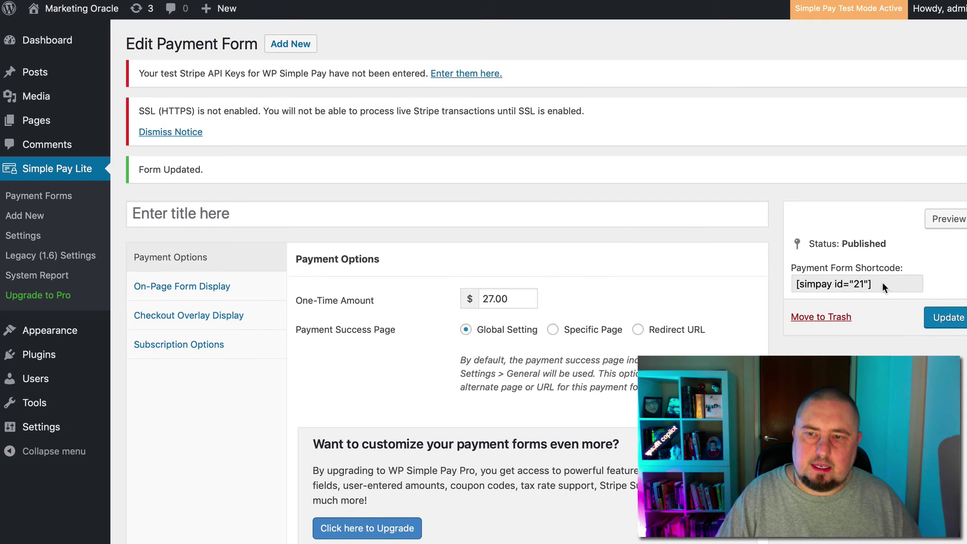
{"action": "left_click", "coordinate": [881, 284]}
{"action": "key", "text": "ctrl+c"}
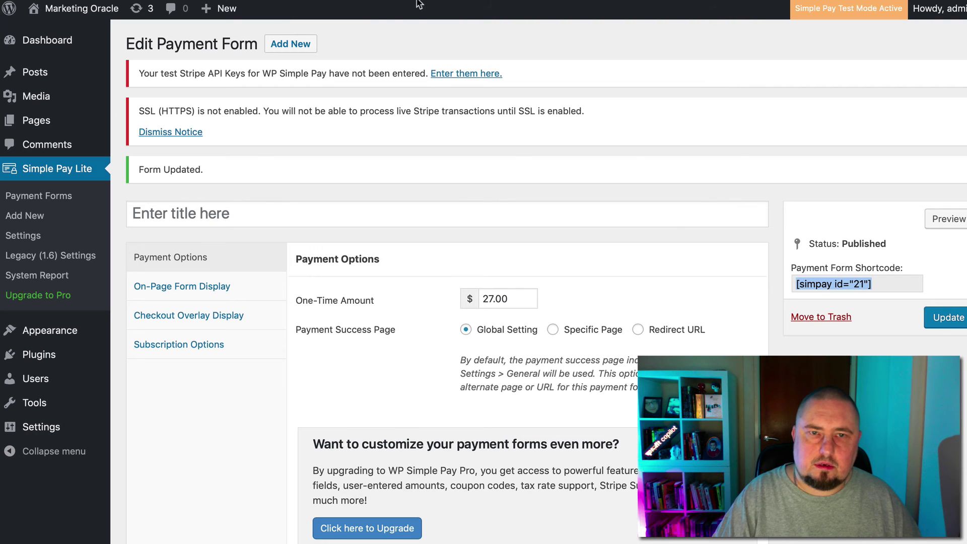
- In the Sales Page Demo's Custom HTML block, swap the old Stripe code for [simpay id="21"] and update
{"action": "mouse_move", "coordinate": [45, 123]}
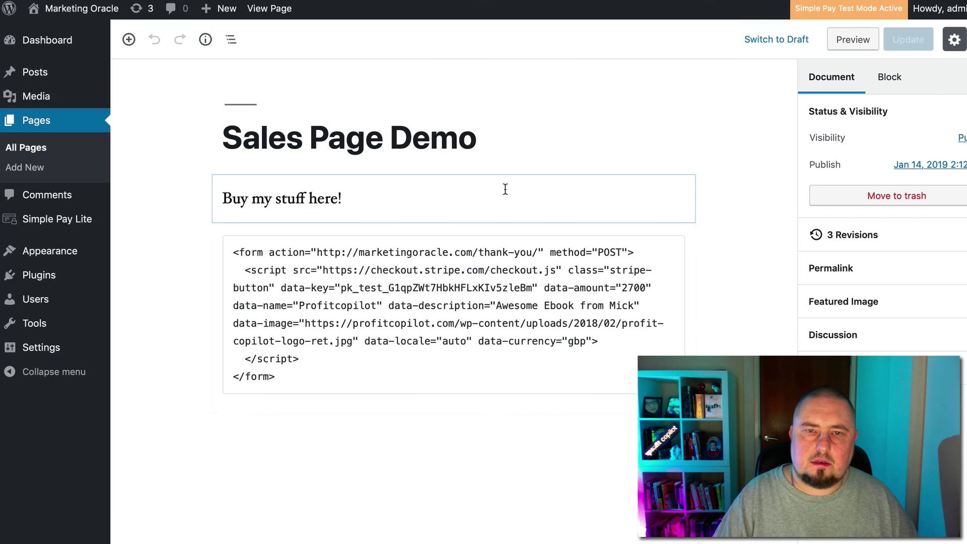
{"action": "left_click_drag", "start_coordinate": [342, 290], "coordinate": [346, 305]}
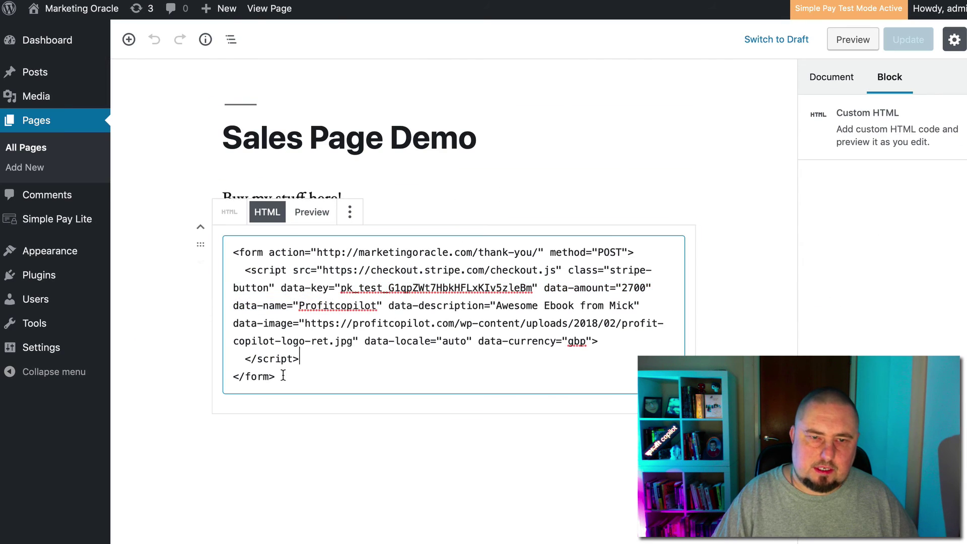
{"action": "left_click_drag", "start_coordinate": [282, 377], "coordinate": [210, 246]}
{"action": "key", "text": "BackSpace"}
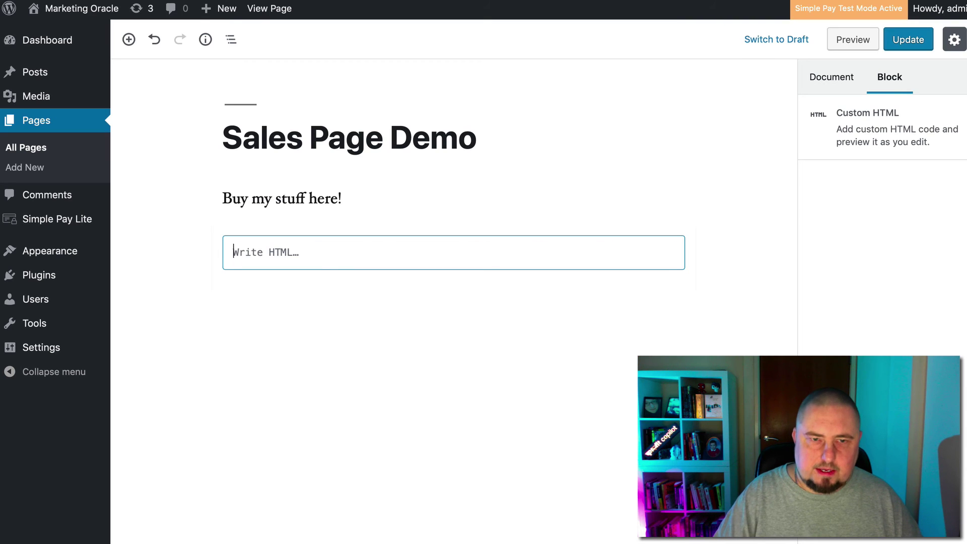
{"action": "key", "text": "ctrl+v"}
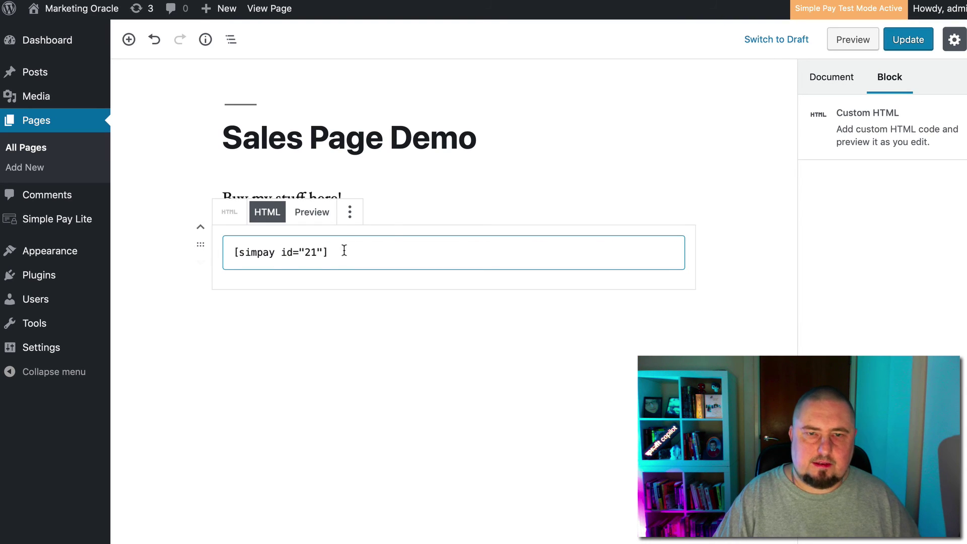
{"action": "left_click", "coordinate": [909, 39]}
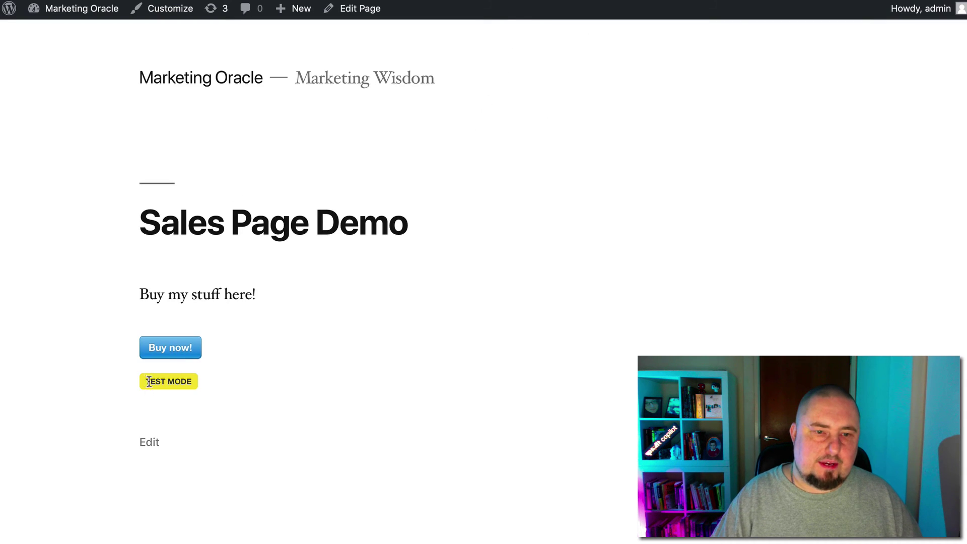
- On the live page, open the $27 checkout popup from the Buy now! button, then close it
{"action": "left_click_drag", "start_coordinate": [145, 381], "coordinate": [192, 381]}
{"action": "left_click", "coordinate": [244, 385]}
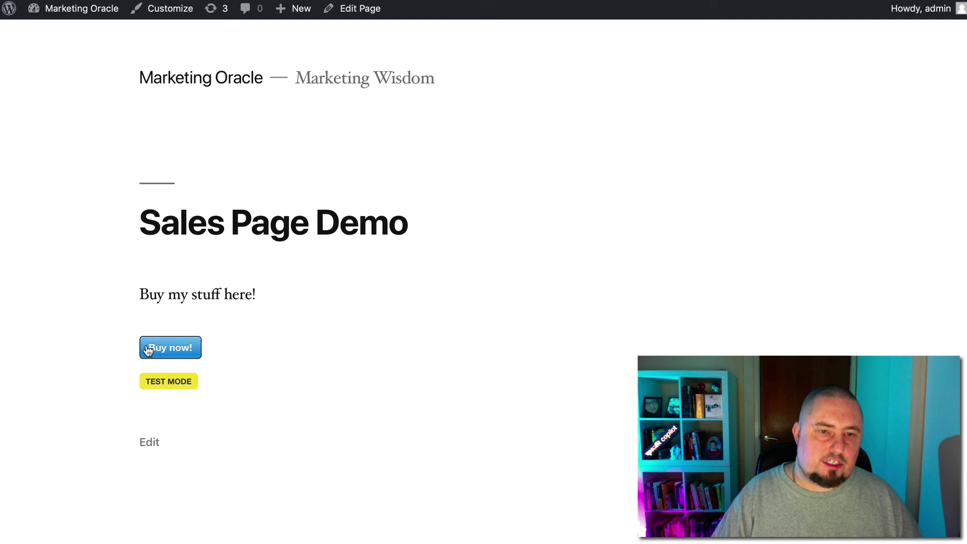
{"action": "left_click", "coordinate": [182, 355]}
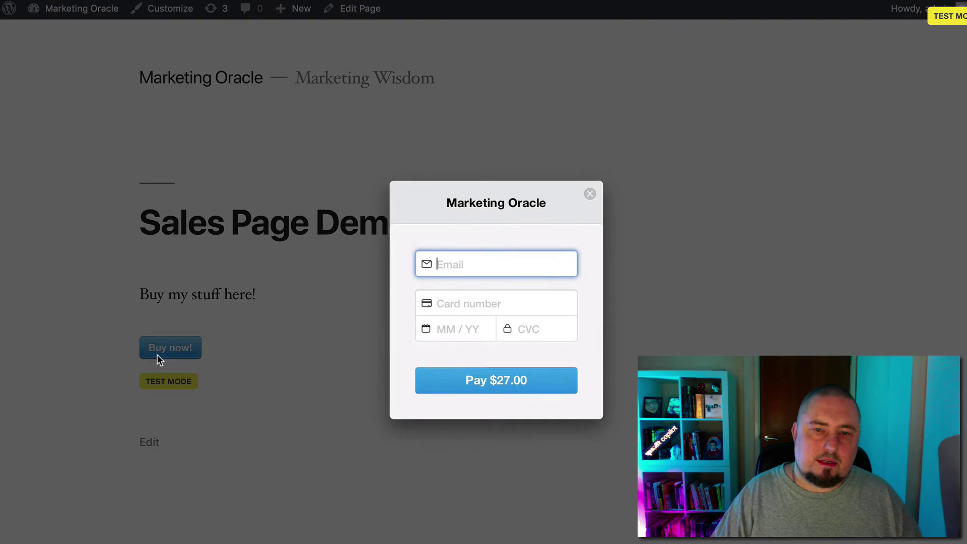
{"action": "left_click", "coordinate": [590, 198]}
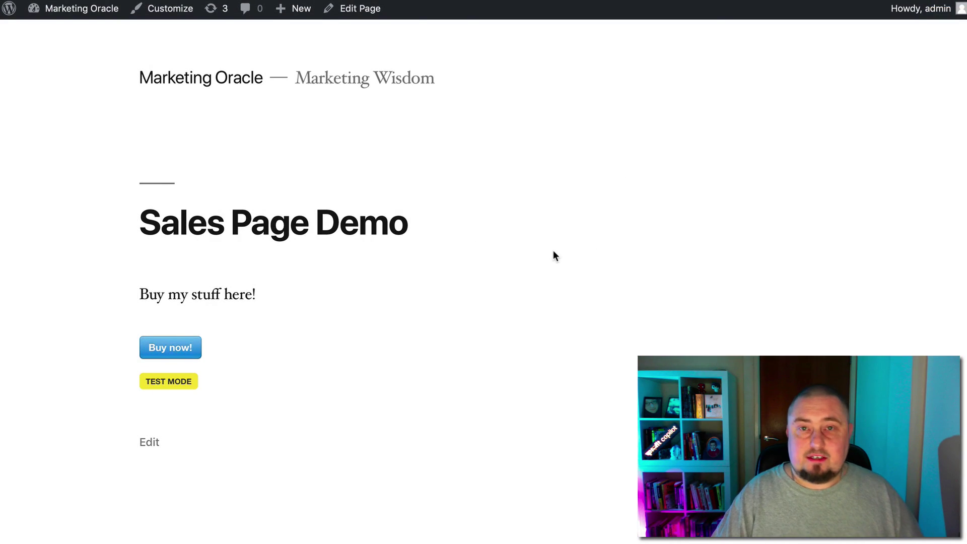